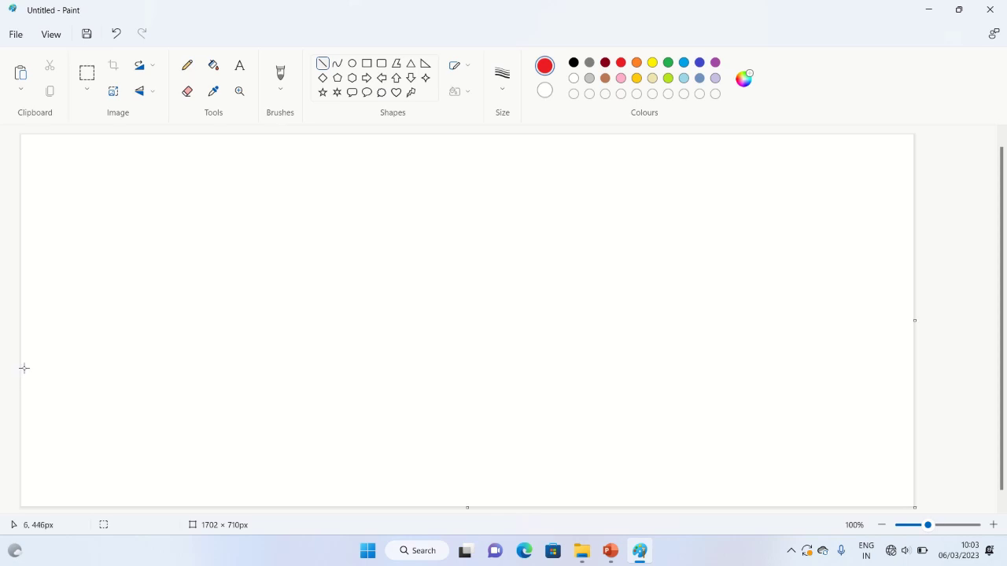
Draw a red diagonal line about 1717 × 391 px rising across the canvas and fill the area above it red
drag(24, 368, 922, 168)
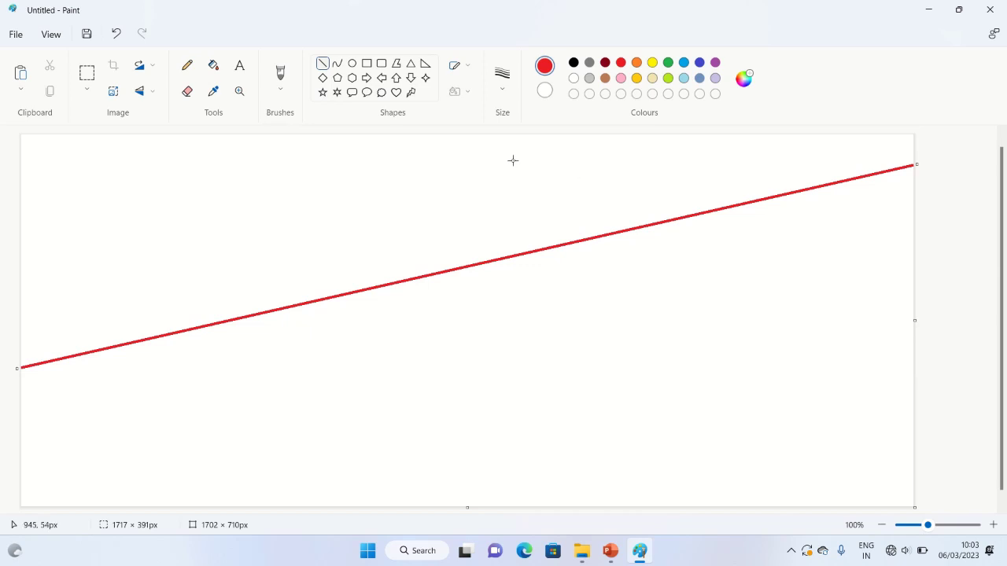
click(218, 69)
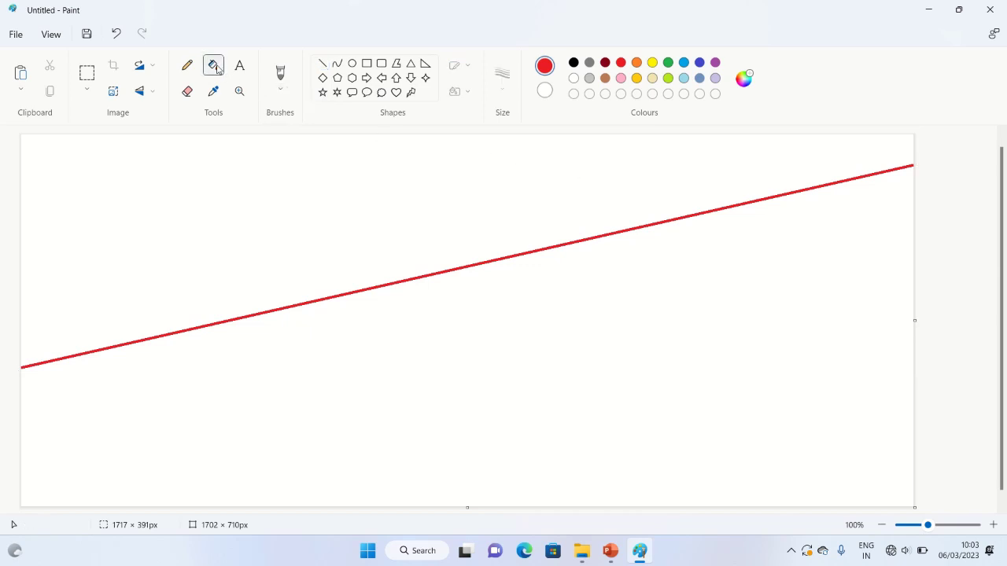
click(216, 190)
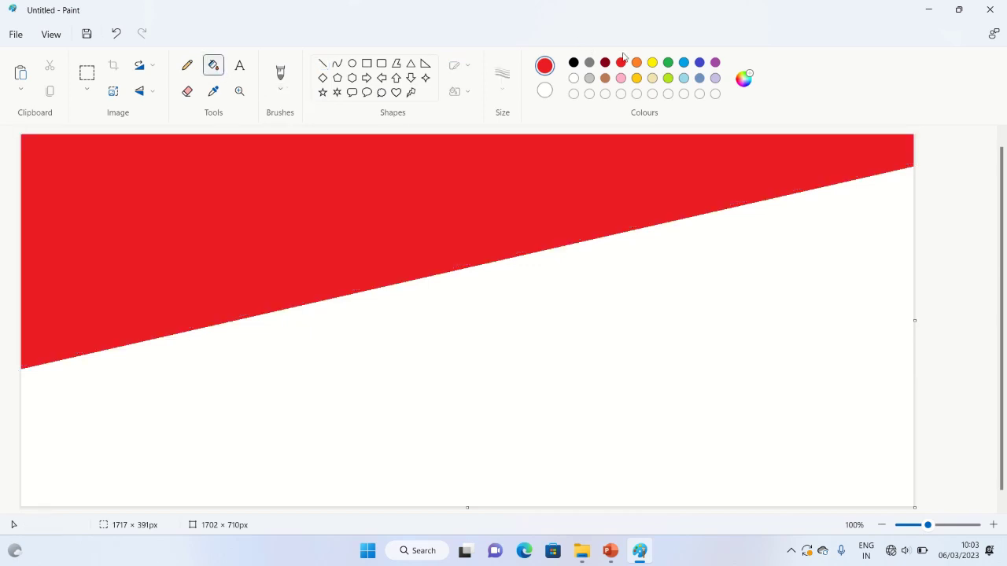
Add a yellow band below the red area, bounded by a parallel diagonal line nudged down and left to span the canvas
click(652, 63)
click(324, 66)
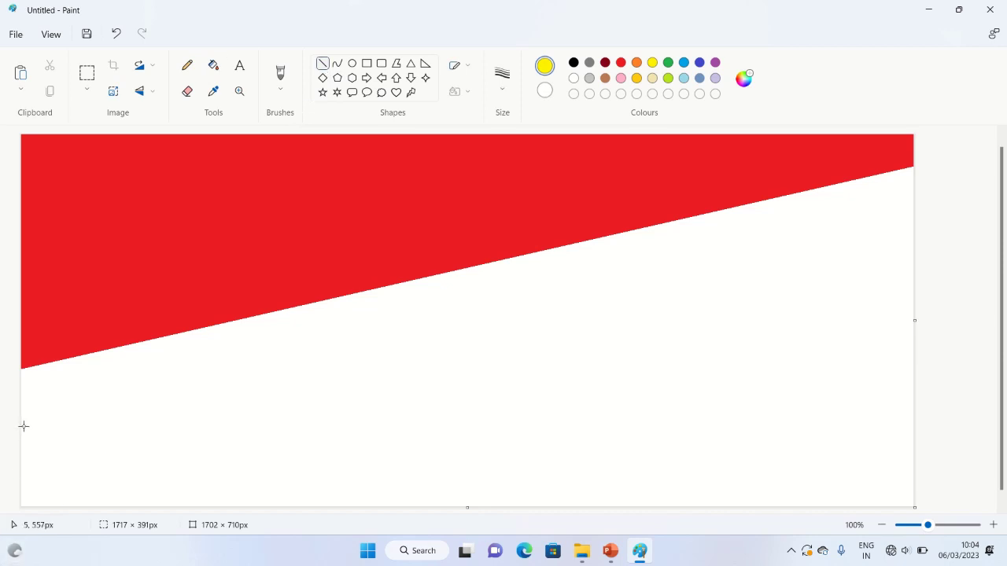
drag(24, 426, 937, 214)
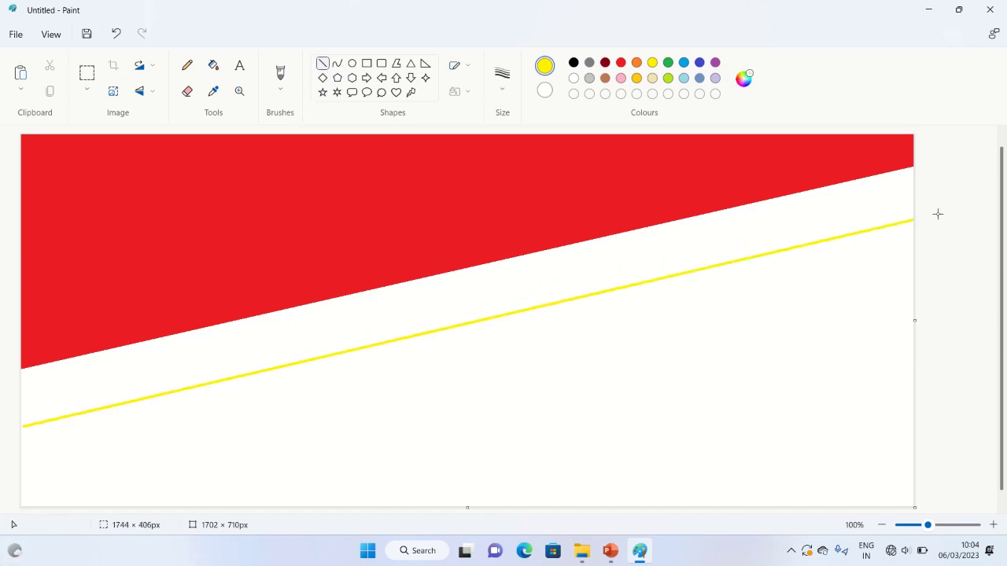
key(Down)
key(Down)
key(Down)
key(Down)
key(Down)
key(Down)
key(Down)
key(Down)
key(Down)
key(Down)
key(Down)
key(Down)
key(Down)
key(Down)
key(Down)
key(Down)
key(Down)
key(Down)
key(Down)
key(Down)
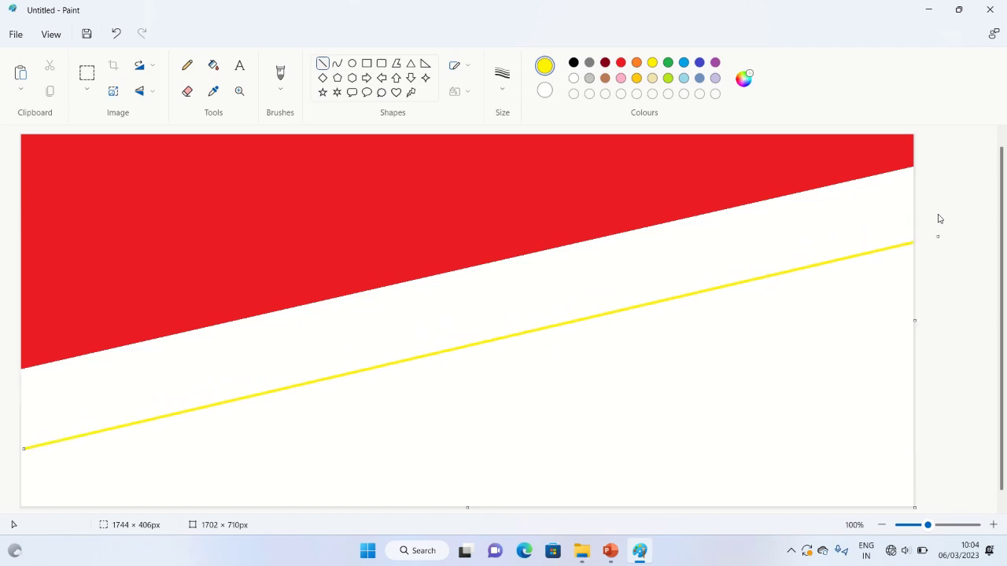
key(Left)
key(Left)
key(Left)
key(Left)
key(Left)
key(Left)
key(Left)
key(Left)
key(Left)
key(Left)
key(Left)
key(Left)
key(Left)
key(Left)
key(Left)
key(Left)
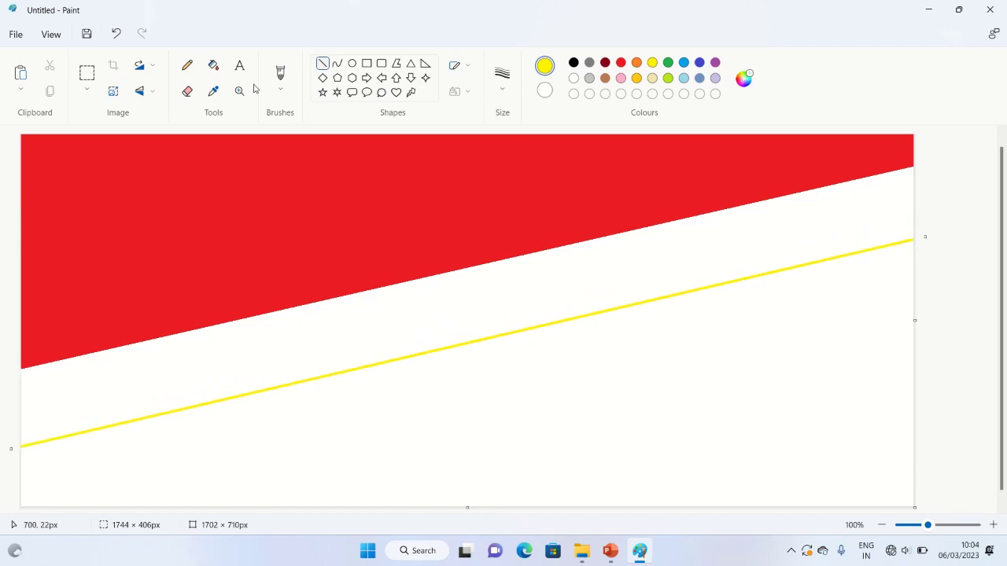
click(212, 67)
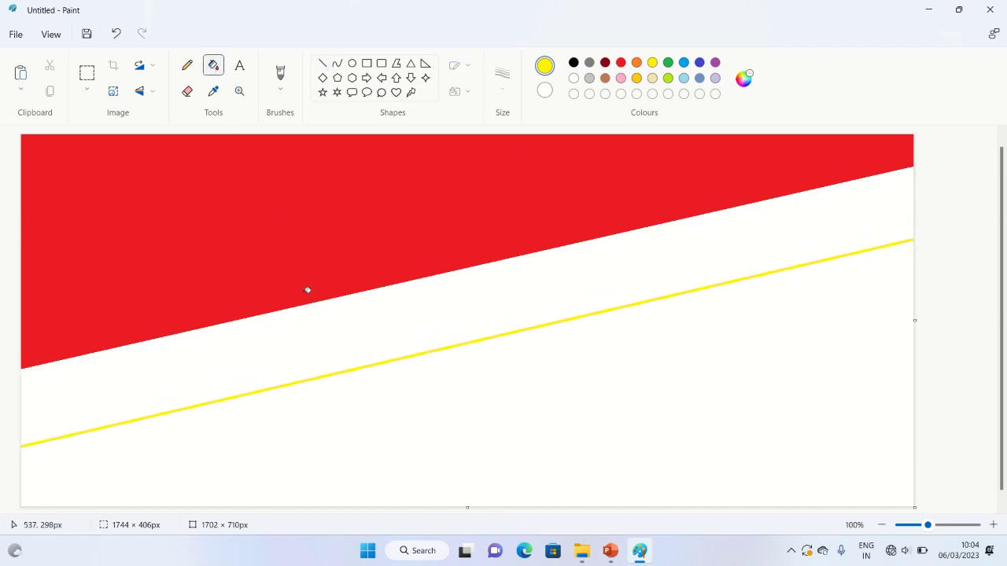
click(322, 323)
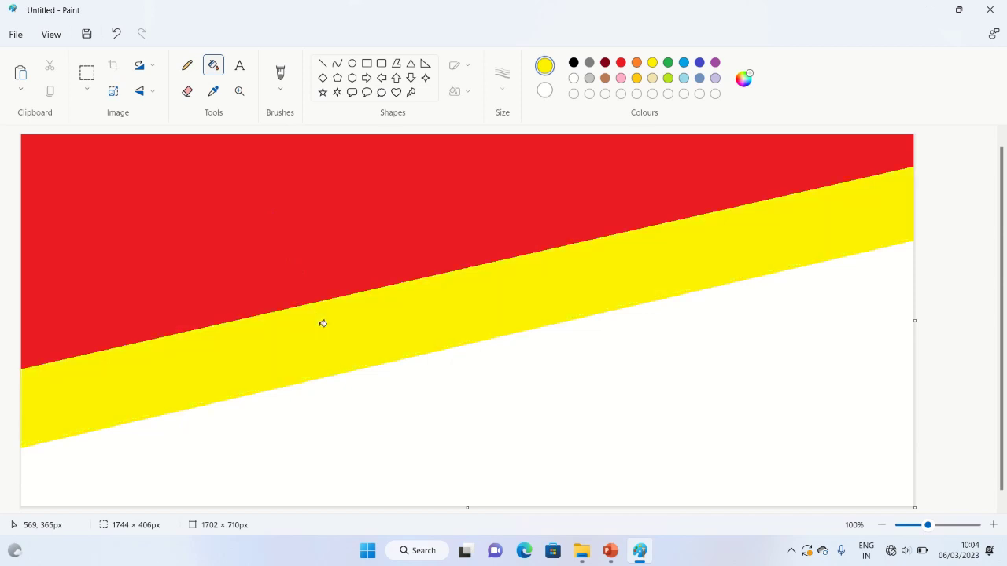
Draw a gold diagonal line about 1748 × 289 px below the yellow band and nudge it down and left to span the canvas
click(324, 68)
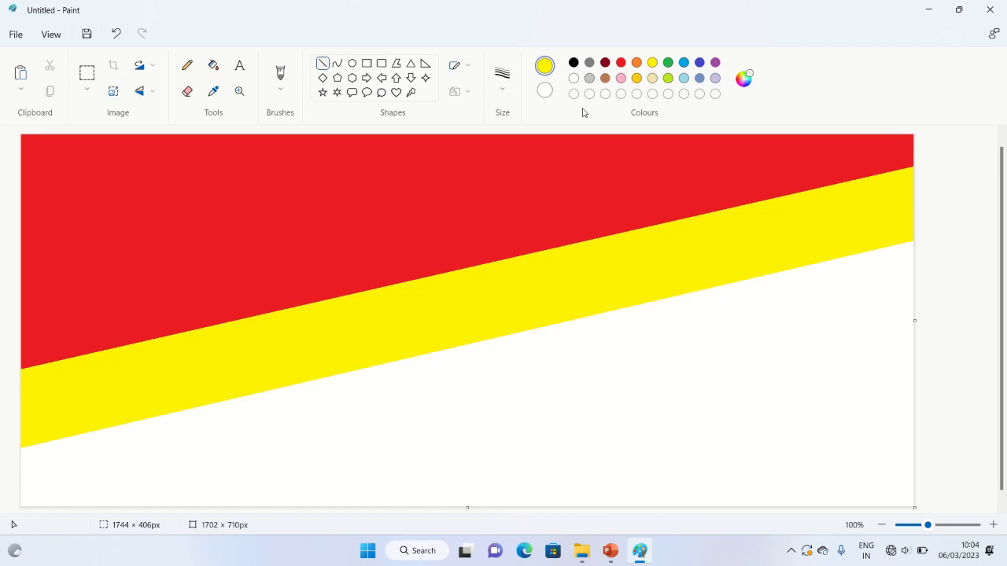
click(638, 79)
mouse_move(24, 491)
mouse_down()
mouse_move(475, 353)
mouse_move(863, 351)
mouse_move(904, 310)
mouse_move(922, 307)
mouse_move(940, 340)
mouse_up()
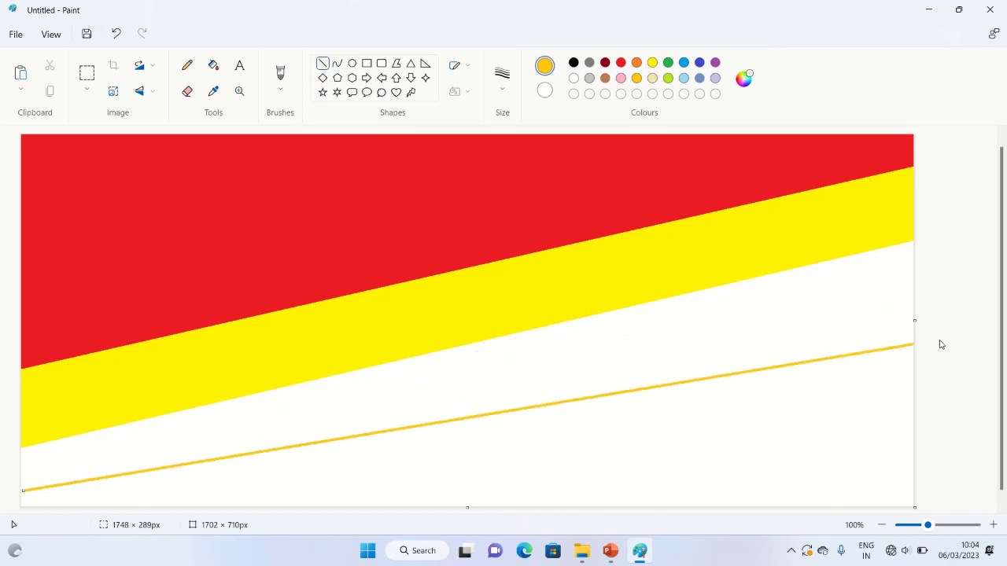
key(Down)
key(Down)
key(Down)
key(Down)
key(Down)
key(Down)
key(Down)
key(Down)
key(Down)
key(Down)
key(Down)
key(Down)
key(Down)
key(Left)
key(Left)
key(Left)
key(Left)
key(Left)
key(Left)
key(Left)
key(Left)
key(Left)
key(Left)
key(Left)
key(Left)
key(Left)
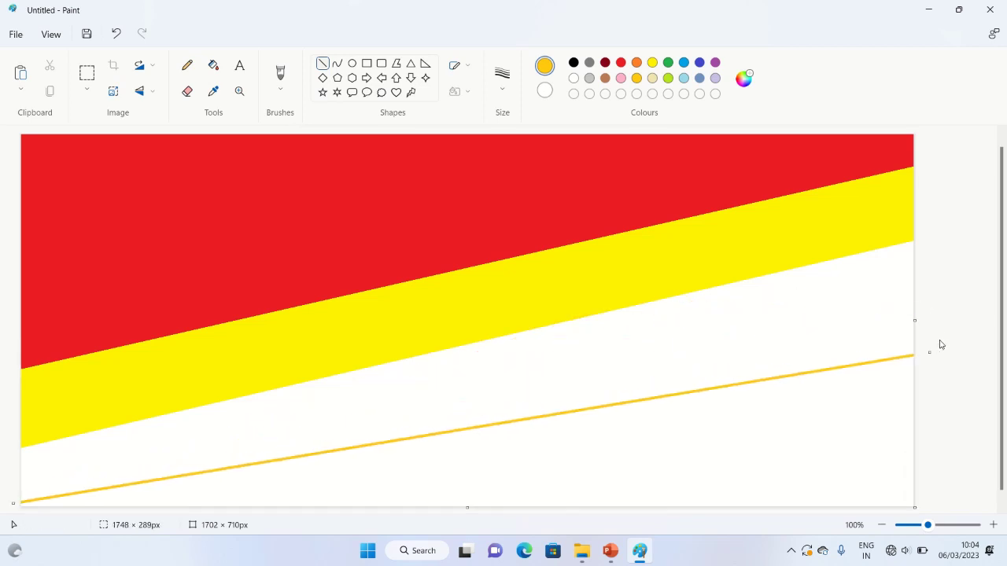
Fill the band between the yellow area and the gold line gold, and the remaining white area below it orange
click(220, 68)
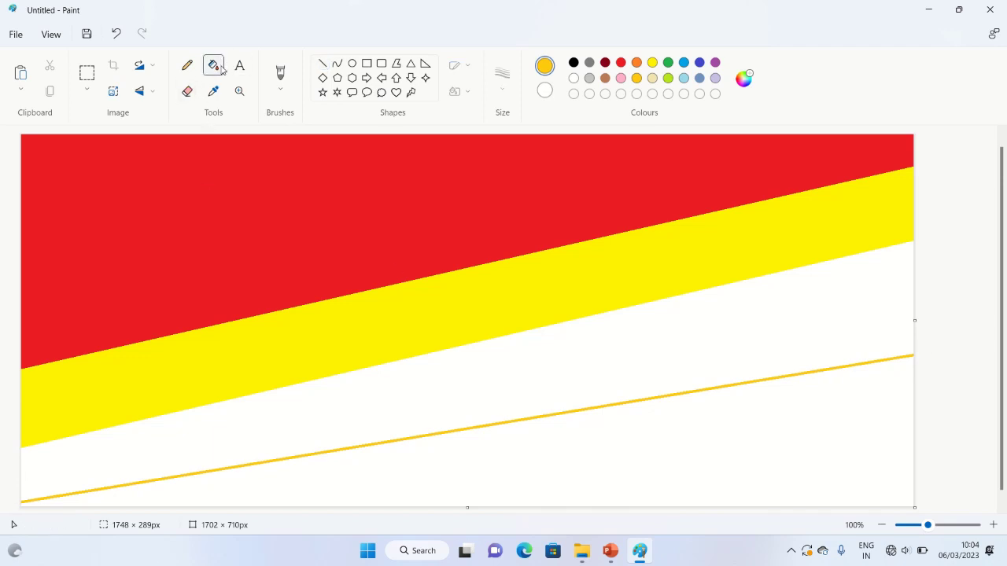
click(343, 407)
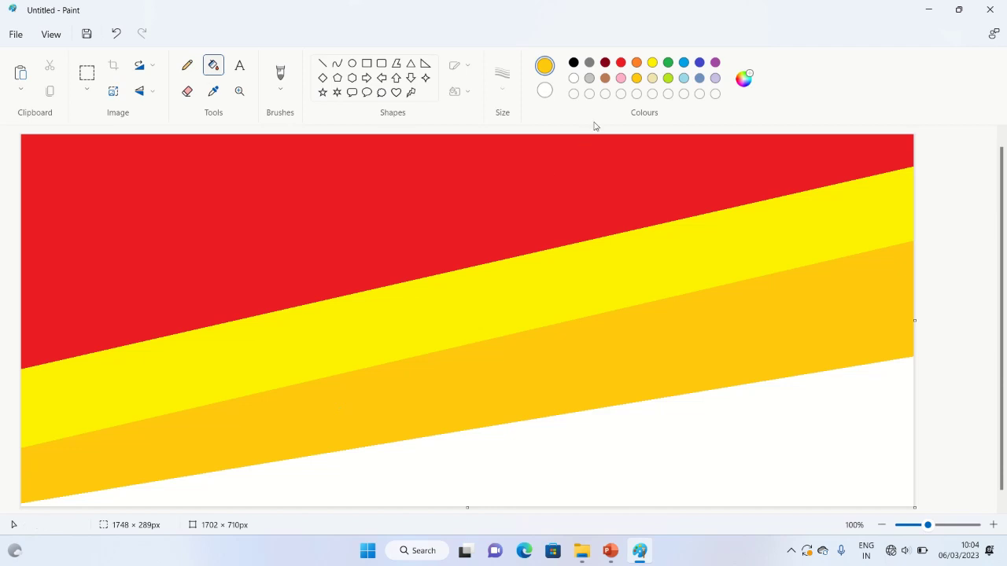
click(636, 64)
click(734, 410)
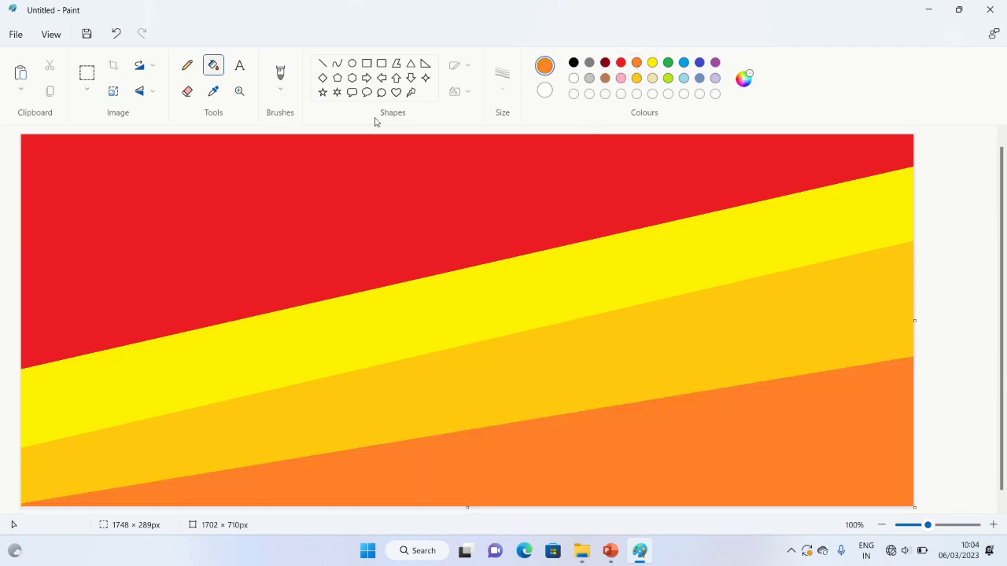
Resize the picture to a horizontal size of 1 pixel without maintaining the aspect ratio
click(115, 91)
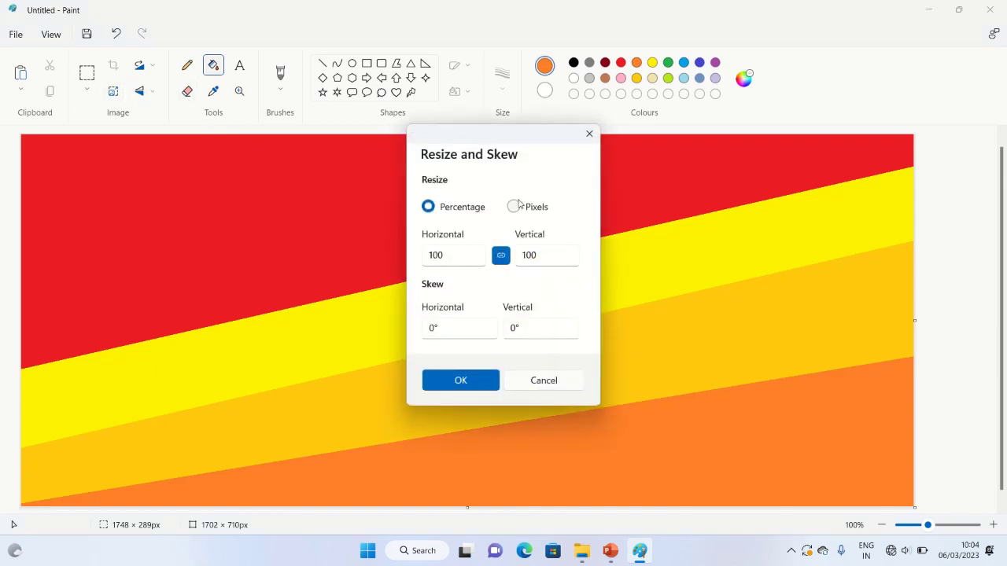
click(515, 206)
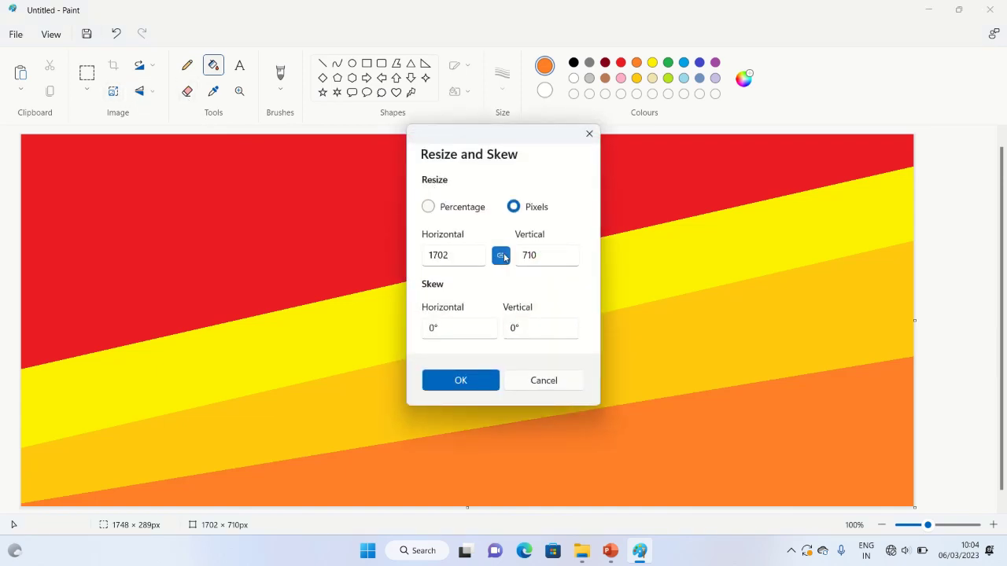
click(505, 258)
double_click(463, 255)
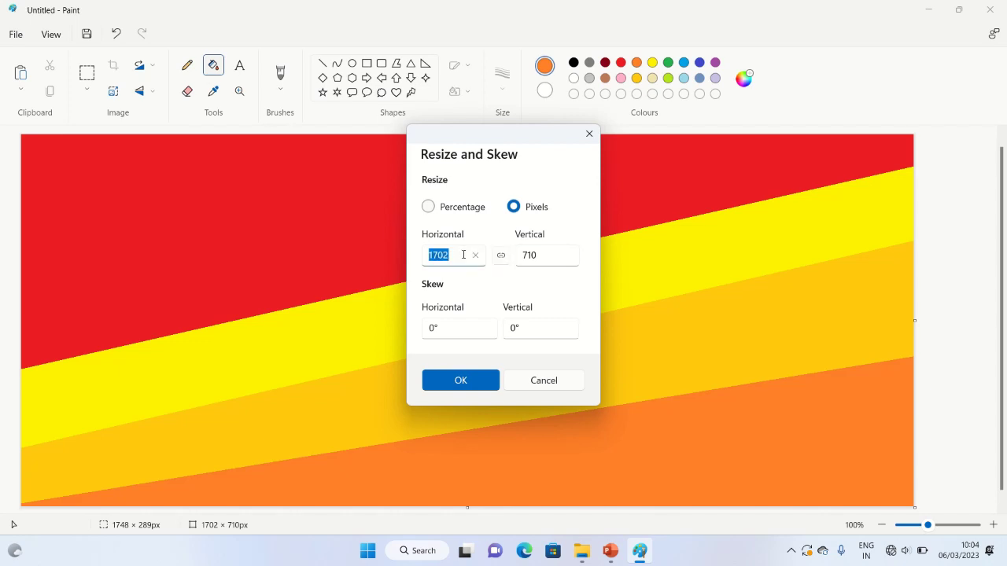
text(1)
click(463, 380)
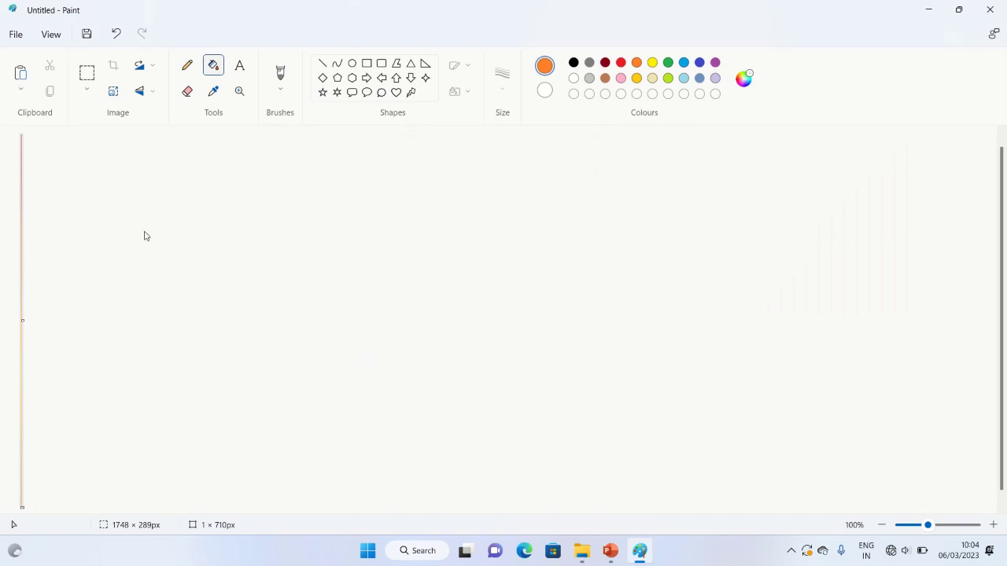
Resize the picture horizontally to 1702 pixels, without maintaining the aspect ratio, to stretch the colours into a gradient
click(112, 92)
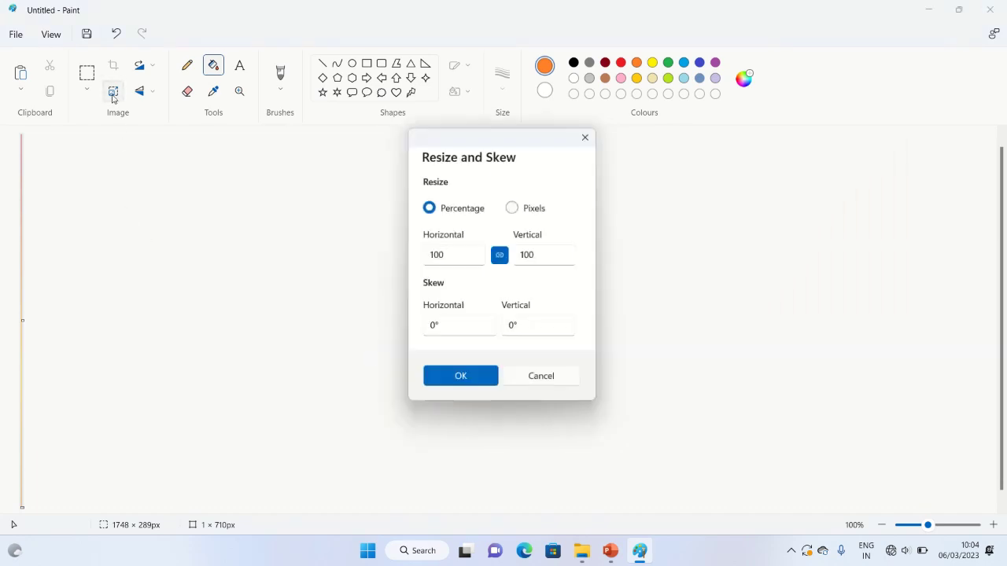
click(500, 255)
click(518, 207)
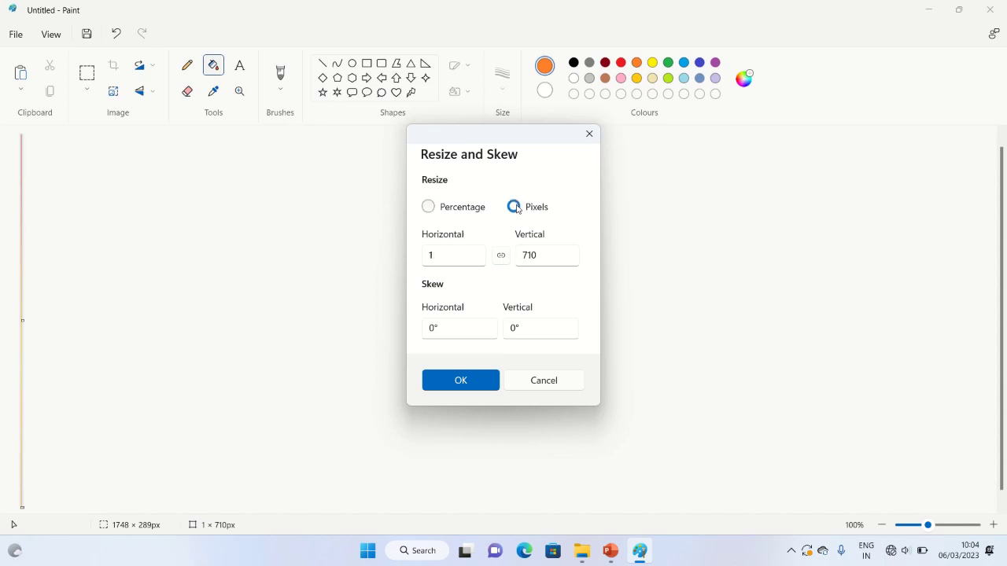
click(453, 263)
click(461, 378)
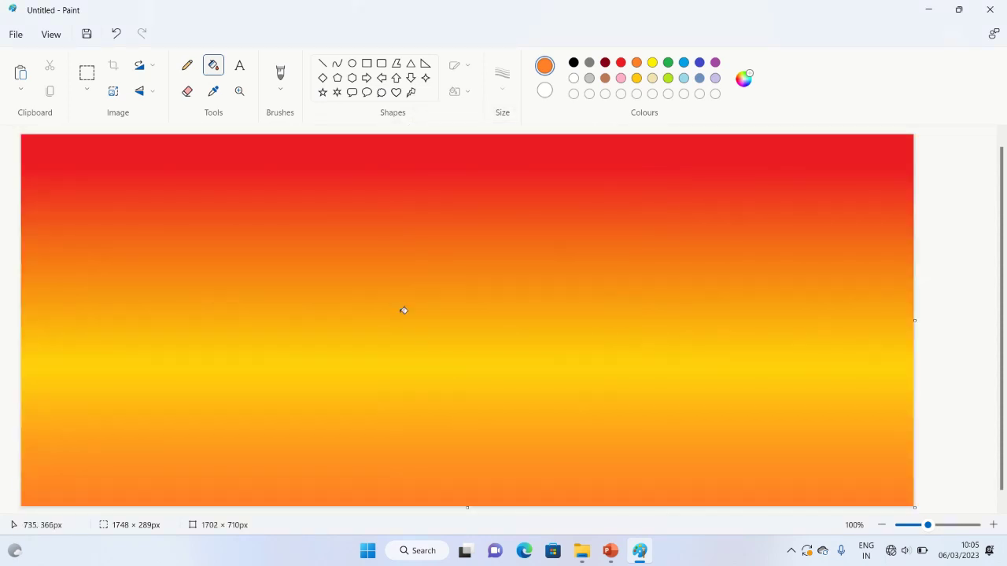
Choose the Curve tool with black as the drawing colour
click(339, 64)
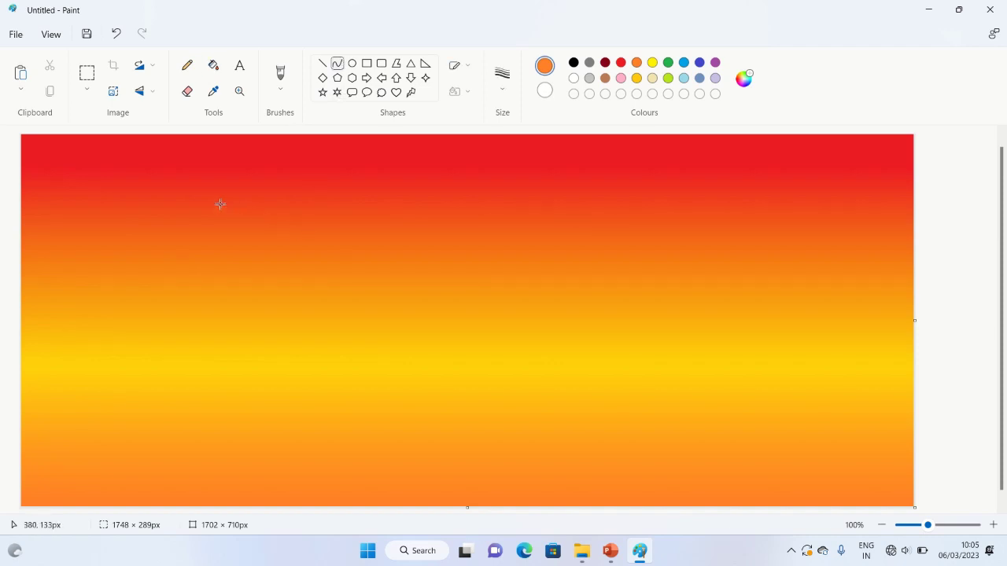
click(575, 63)
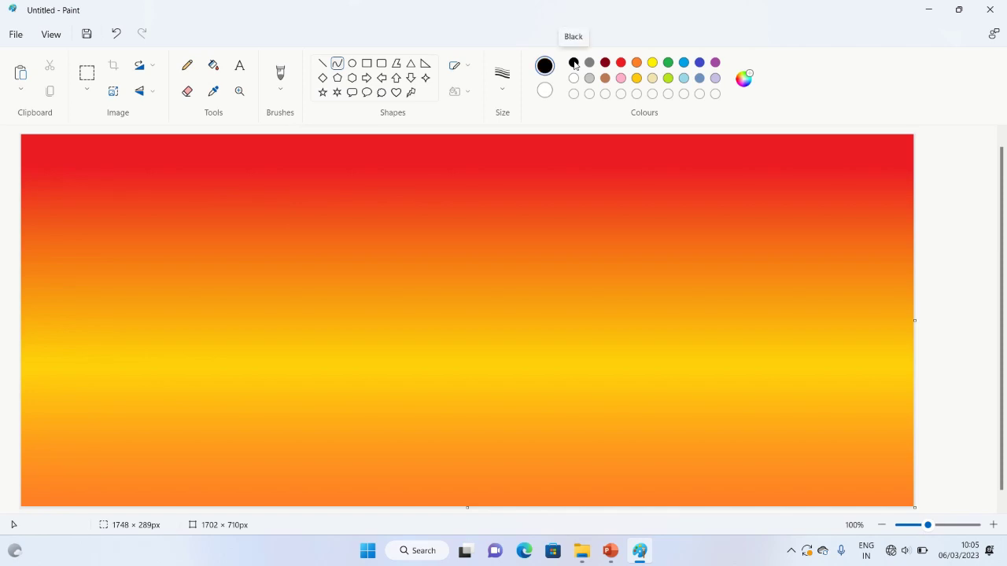
Open a second Paint window with the Run command mspaint and enlarge its canvas to about 1321 × 687 px
click(642, 553)
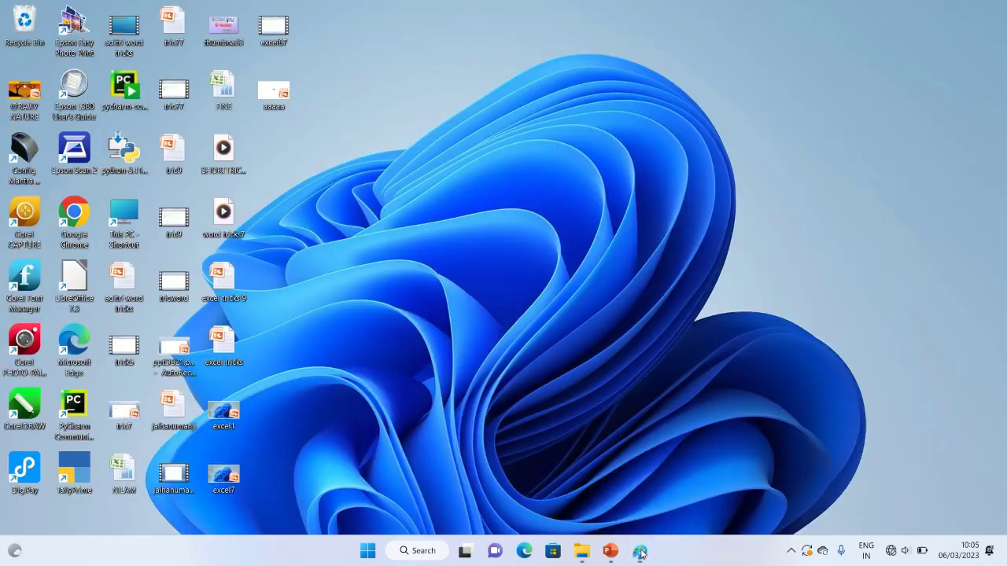
mouse_move(623, 550)
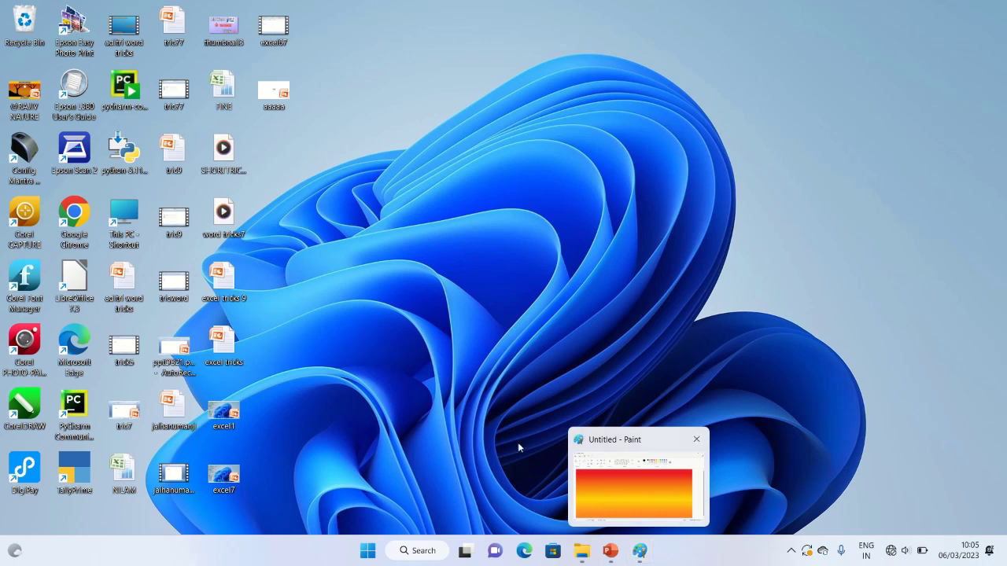
key(super+r)
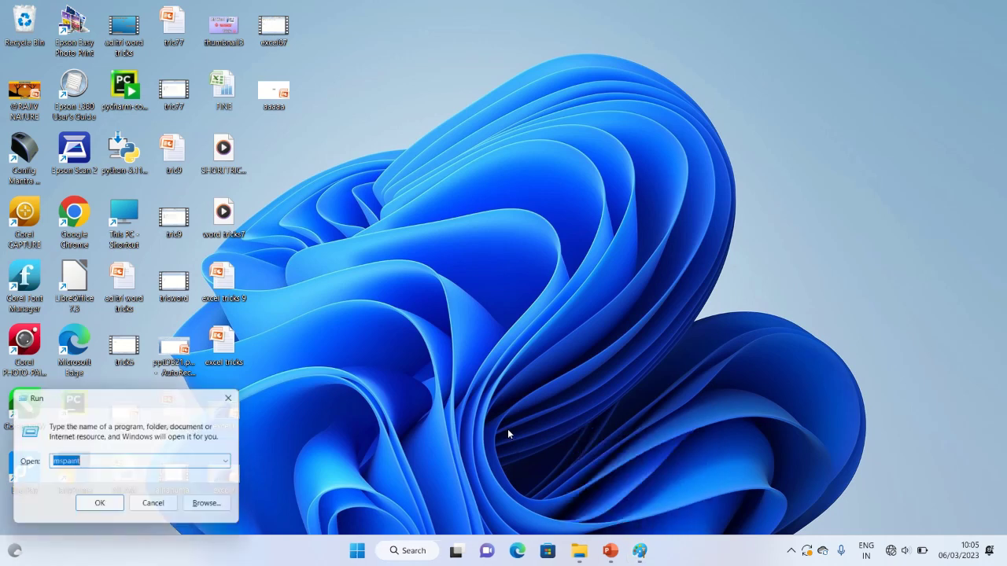
key(Return)
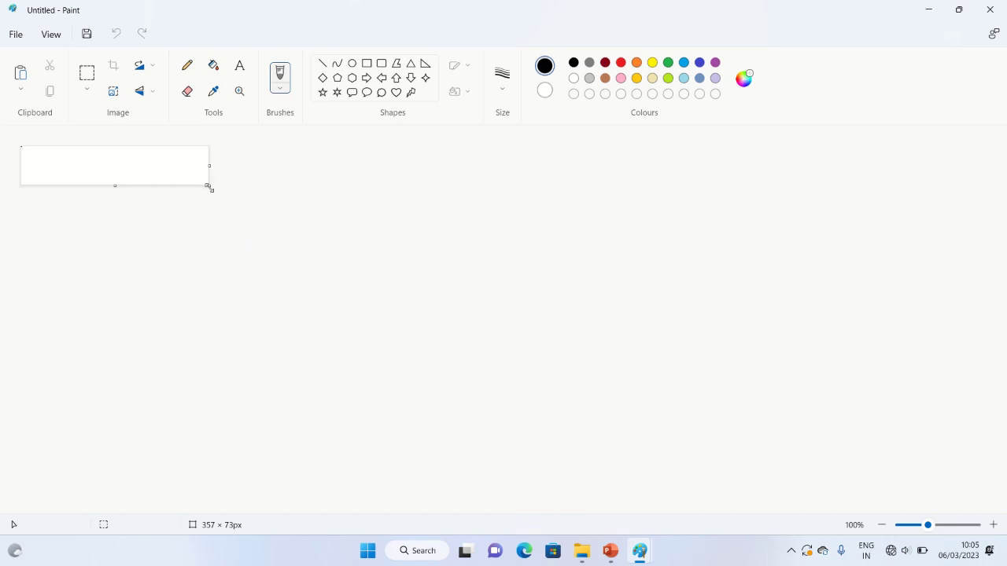
drag(210, 186, 714, 508)
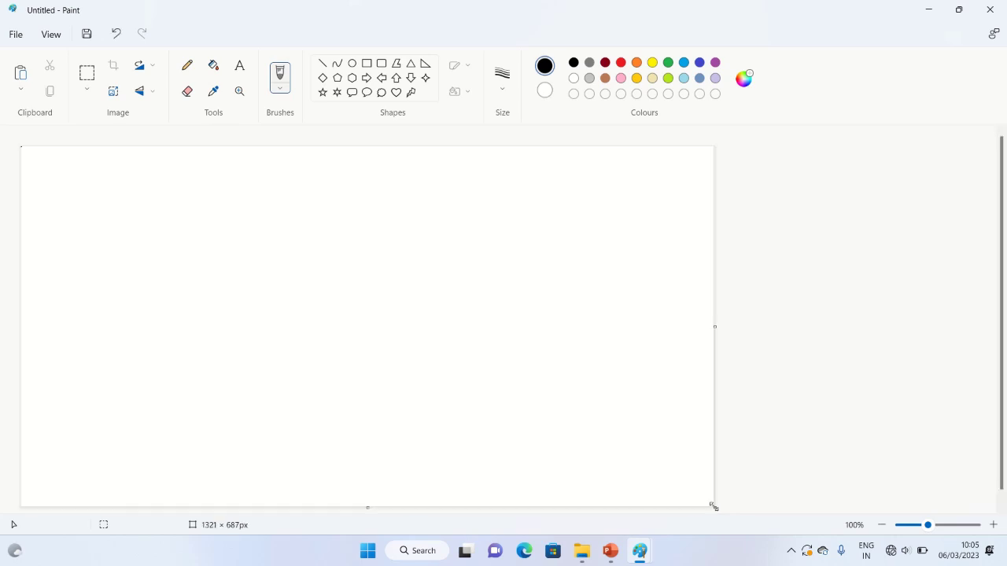
Draw a black curve about 288 × 244 px descending to the right and bend it outward toward the upper right
click(337, 64)
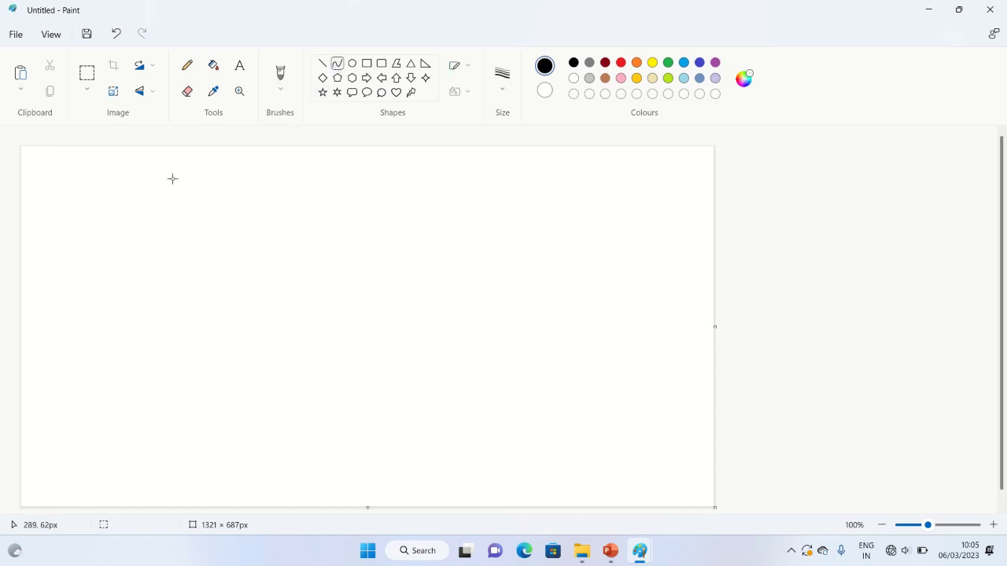
drag(173, 180, 323, 306)
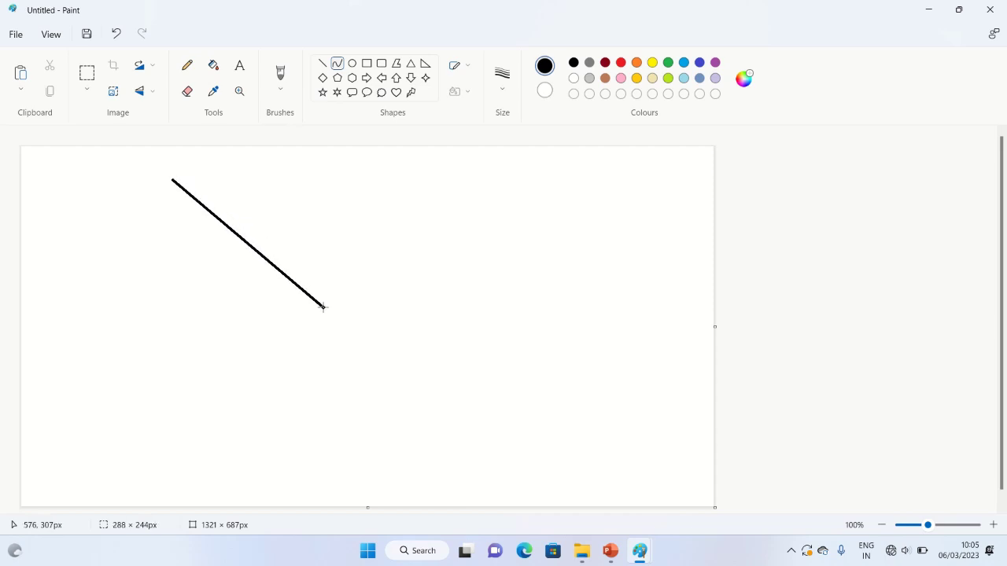
drag(235, 245, 304, 225)
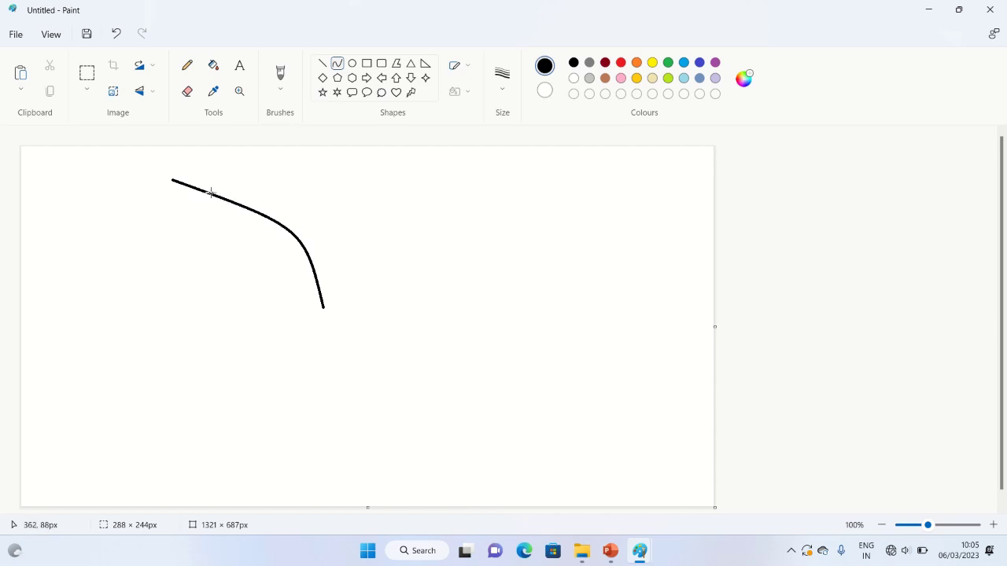
drag(213, 193, 280, 202)
click(353, 218)
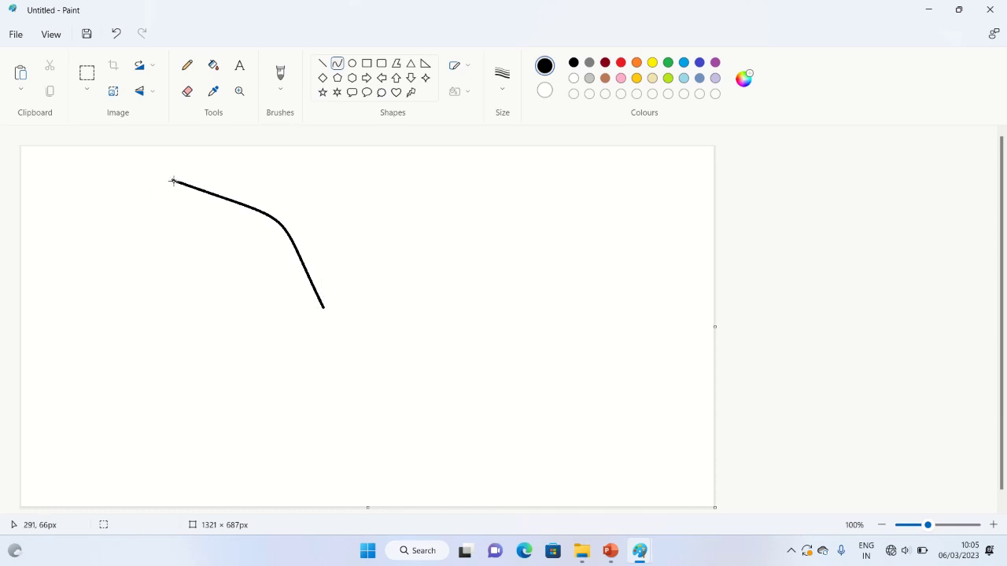
Draw a second curve about 282 × 241 px between the first curve's endpoints, bending it into the lower edge of a leaf-like outline
drag(173, 181, 321, 306)
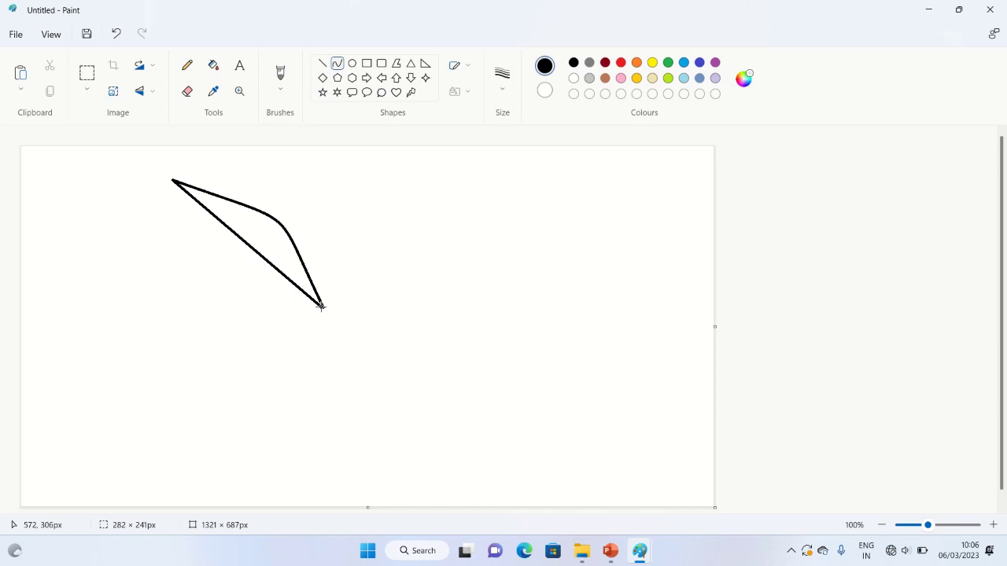
drag(273, 216, 189, 227)
drag(267, 275, 258, 225)
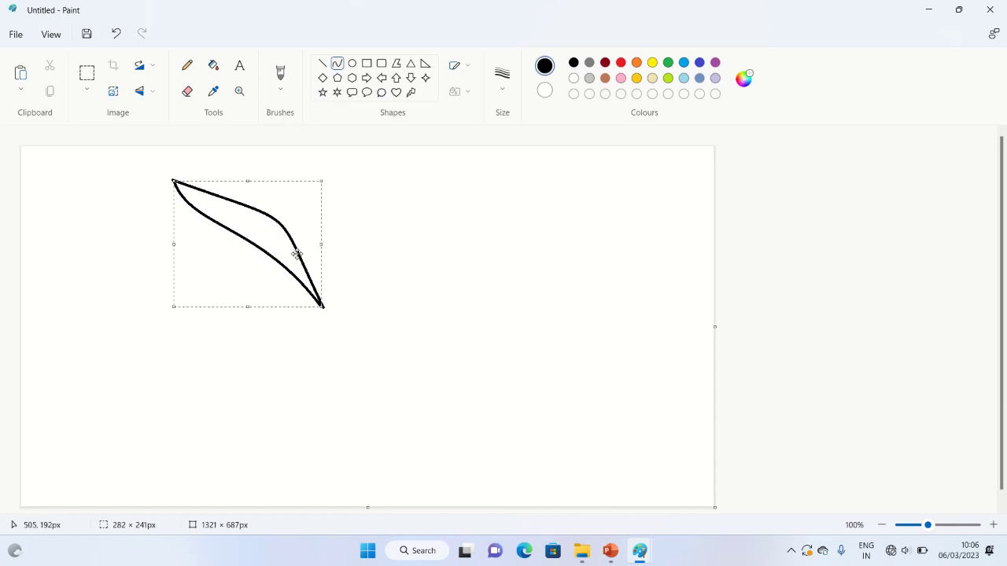
click(407, 259)
drag(170, 277, 270, 265)
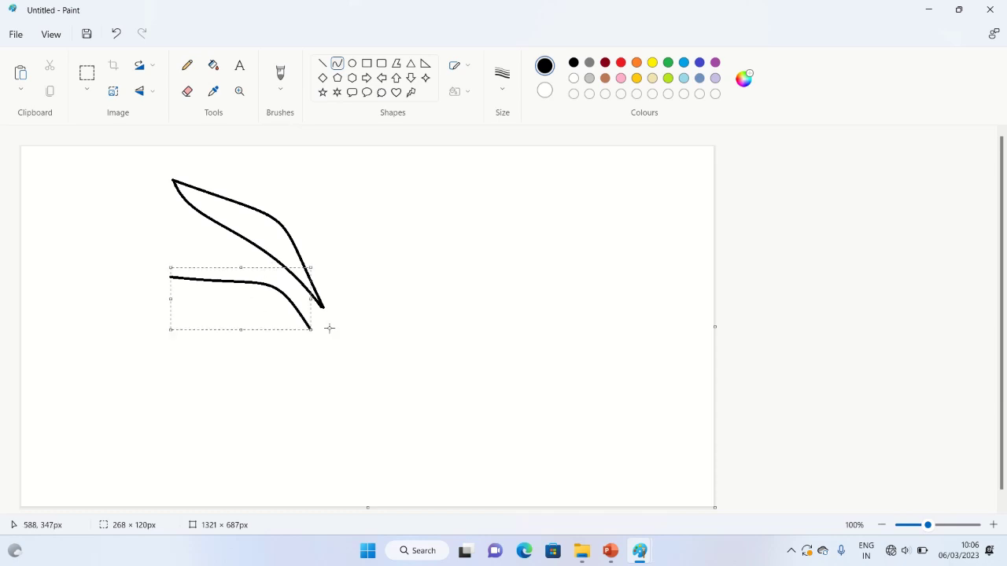
key(Delete)
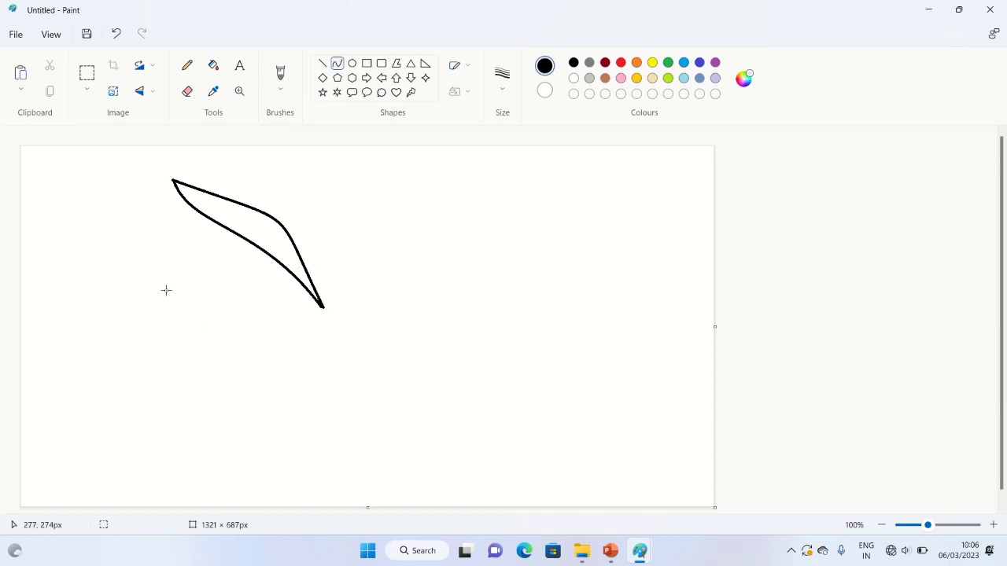
drag(167, 290, 315, 328)
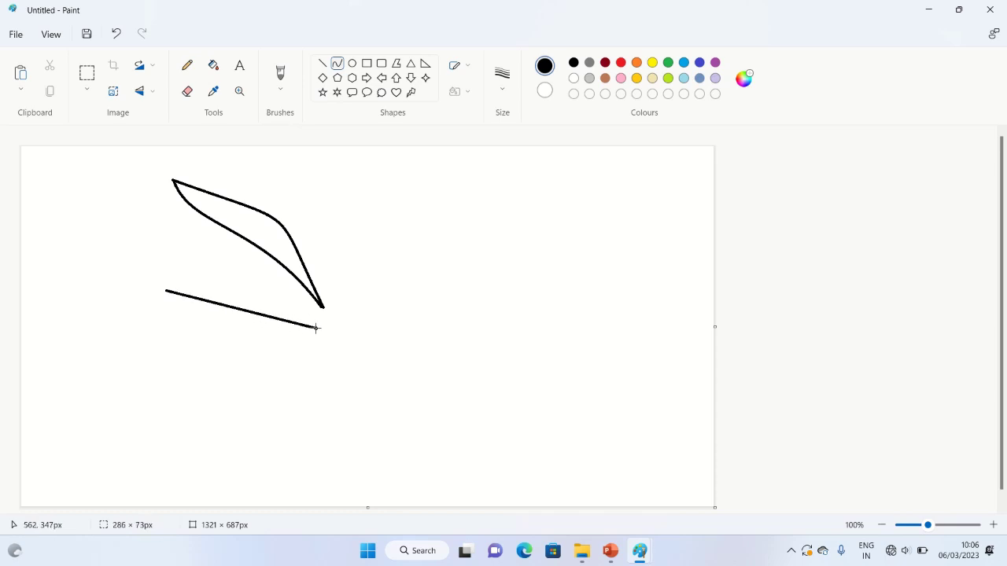
drag(293, 325, 268, 303)
key(Delete)
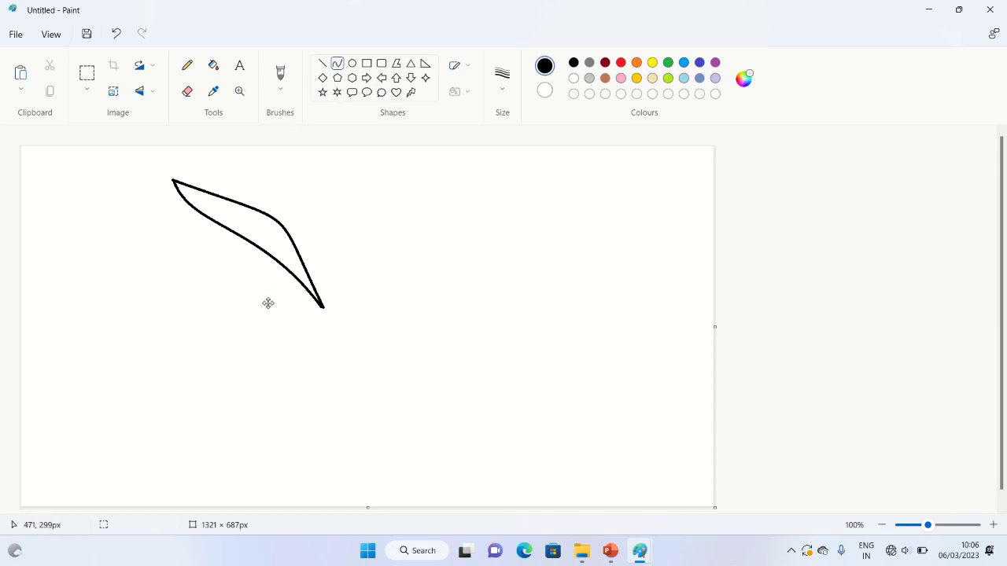
Draw an eye outline below the leaf shape from an upward-arched curve and a second, about 270 × 107 px curve bent downward between its endpoints
drag(170, 277, 314, 334)
drag(263, 310, 265, 285)
click(271, 387)
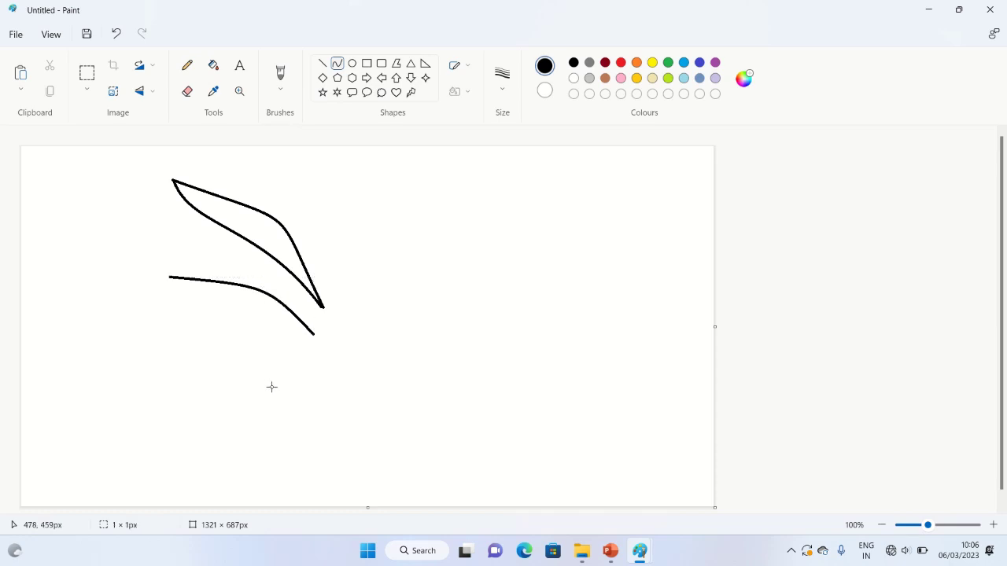
drag(169, 278, 311, 332)
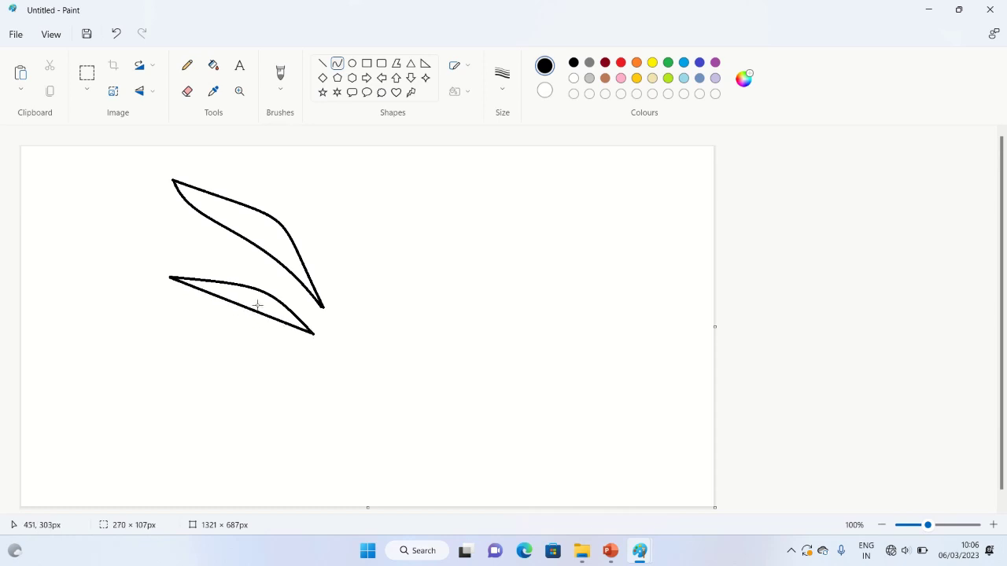
drag(258, 305, 218, 323)
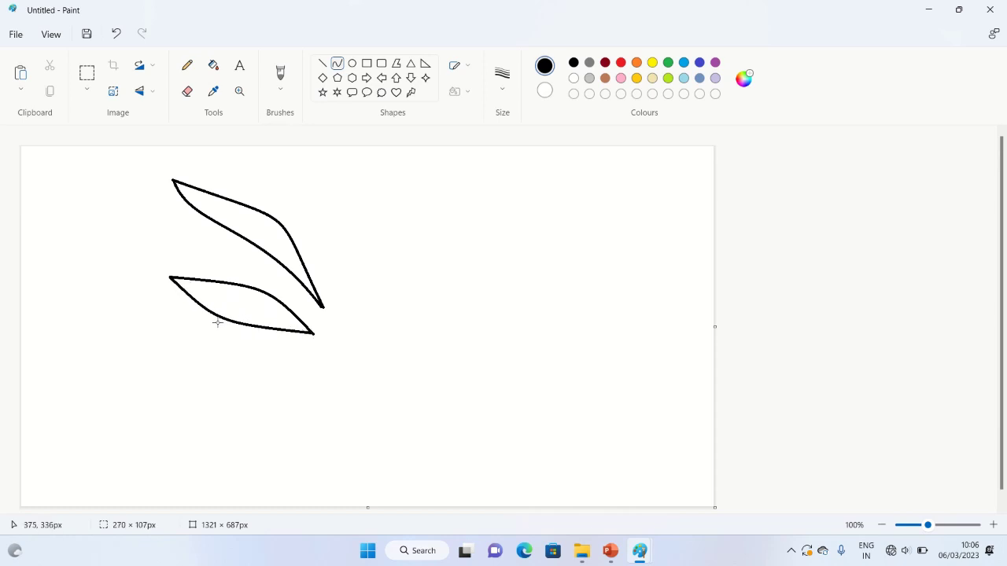
click(217, 322)
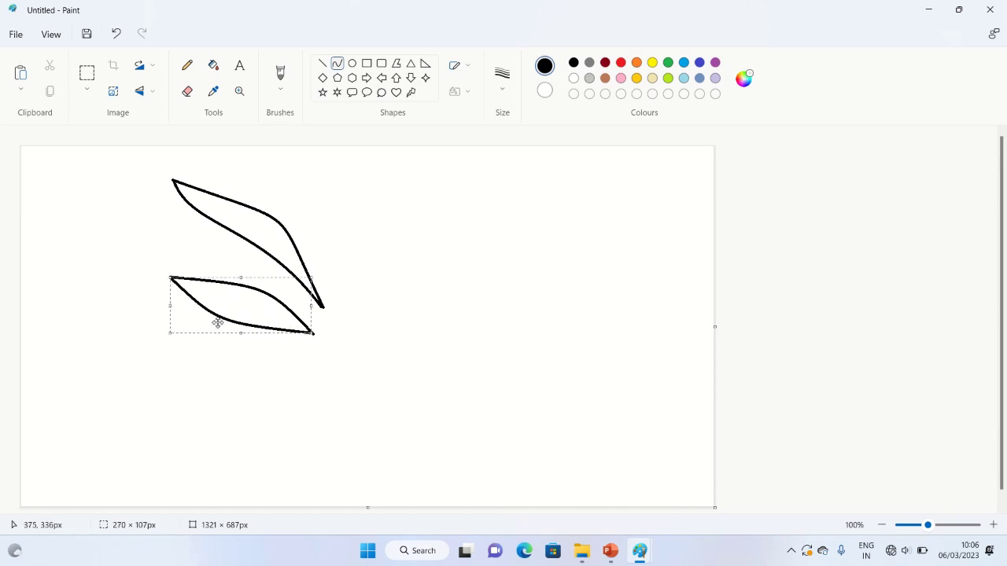
click(249, 368)
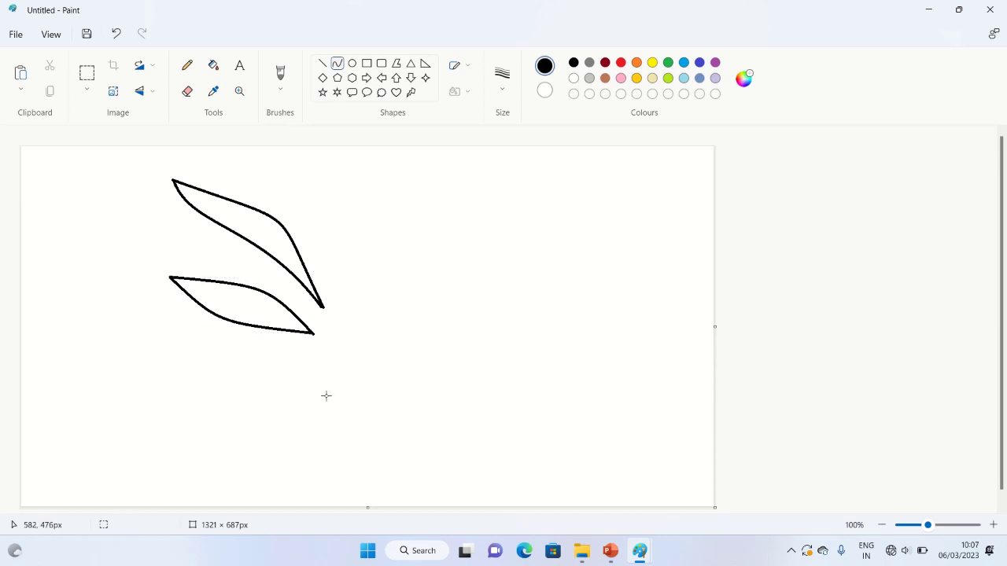
Draw a nose curve about 79 × 81 px below the eye, set its thickness to 8px and move it slightly right and up
drag(328, 396, 311, 362)
mouse_move(310, 362)
mouse_down()
mouse_move(279, 362)
mouse_move(286, 377)
mouse_up()
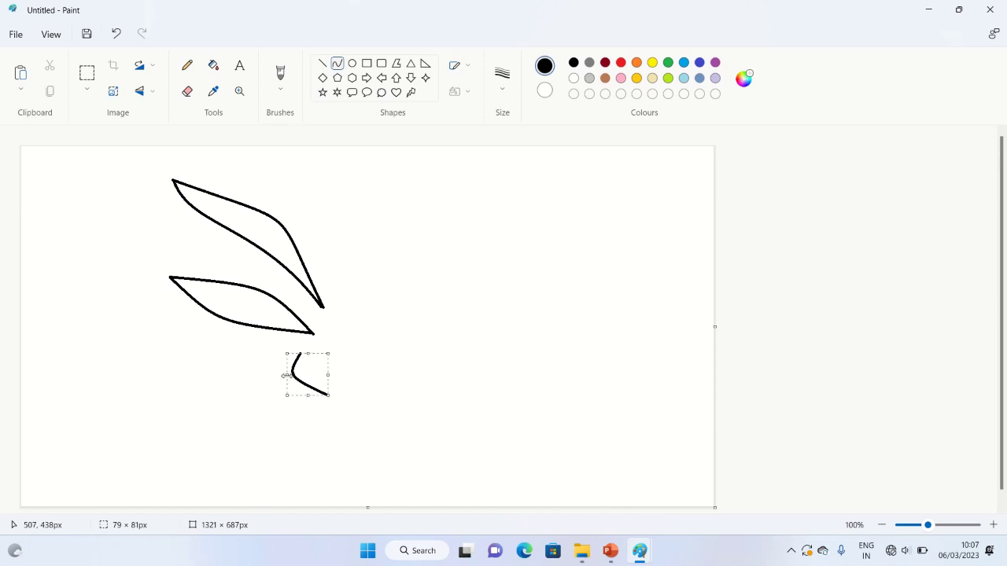
click(508, 94)
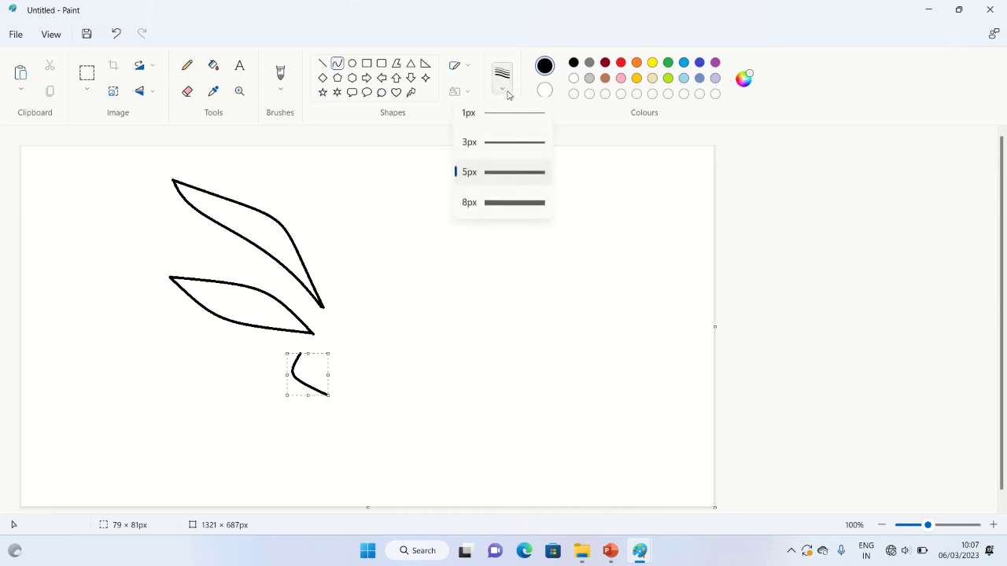
click(511, 202)
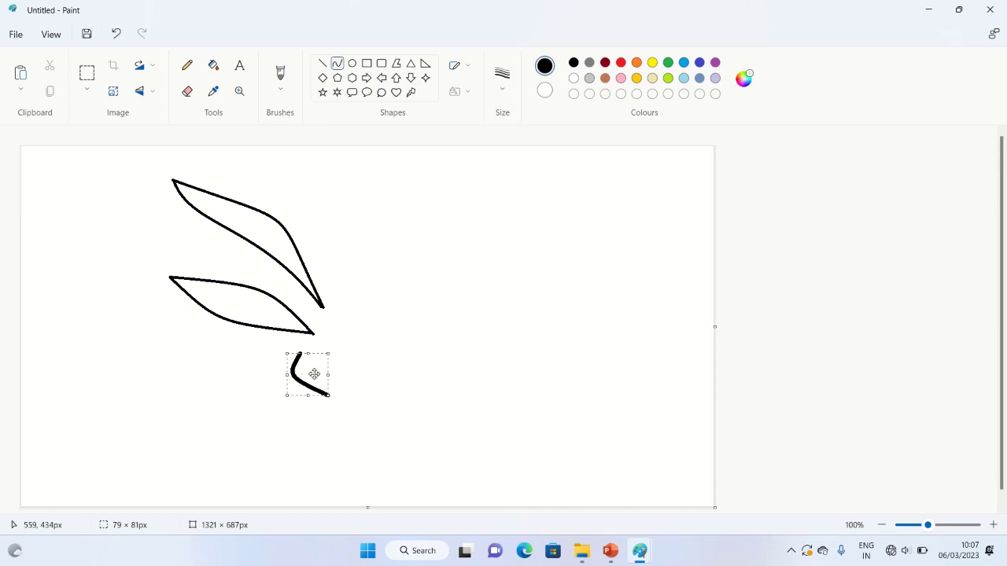
drag(314, 374, 334, 372)
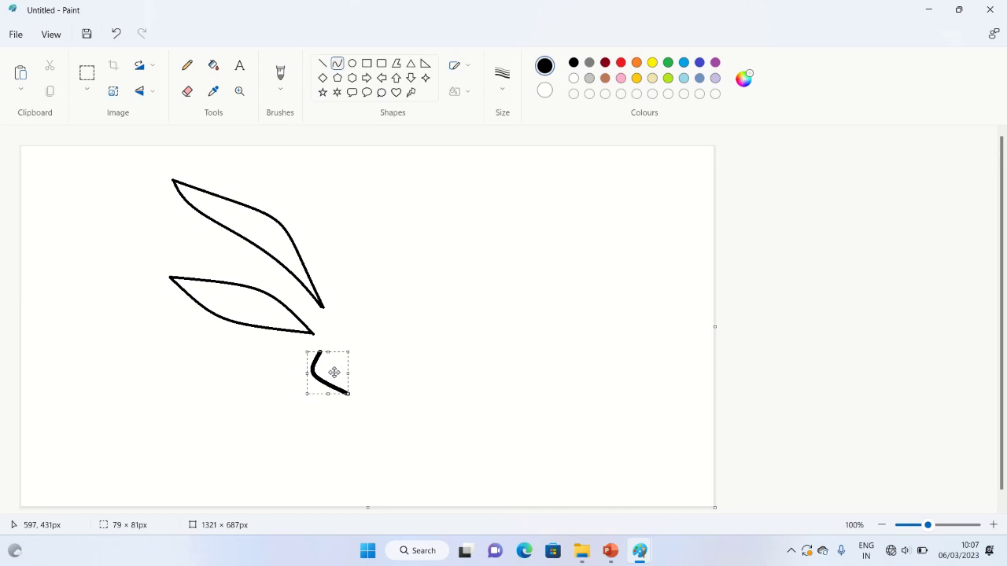
drag(334, 372, 336, 369)
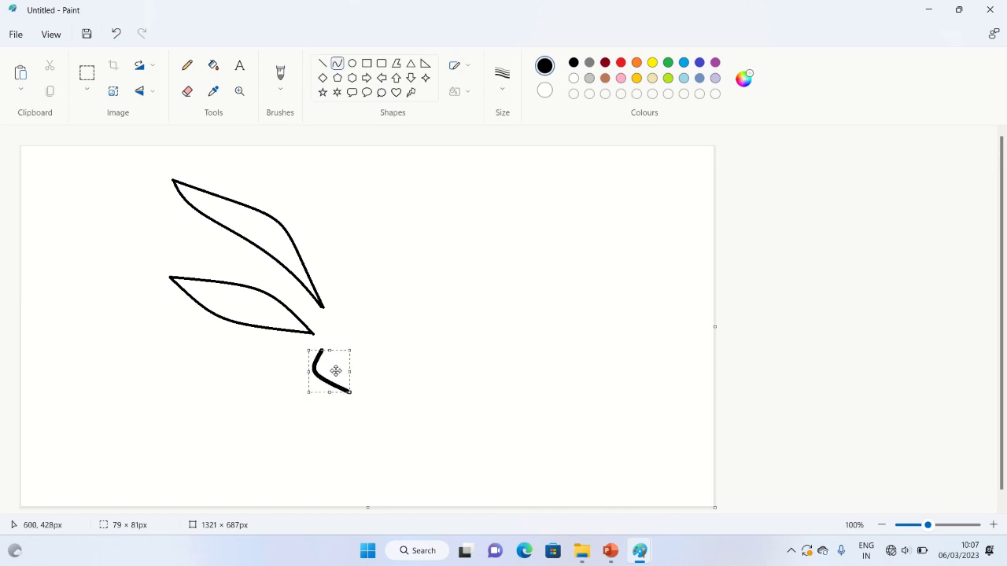
click(381, 378)
Set the line thickness to 3px and draw half a mouth below the nose from three curves meeting at the outer lip corner
click(504, 91)
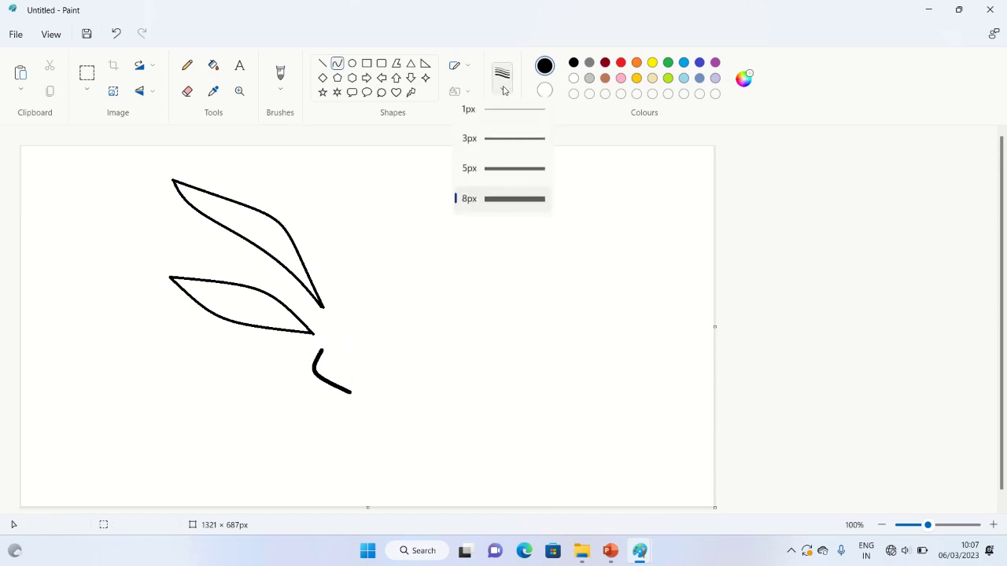
click(504, 140)
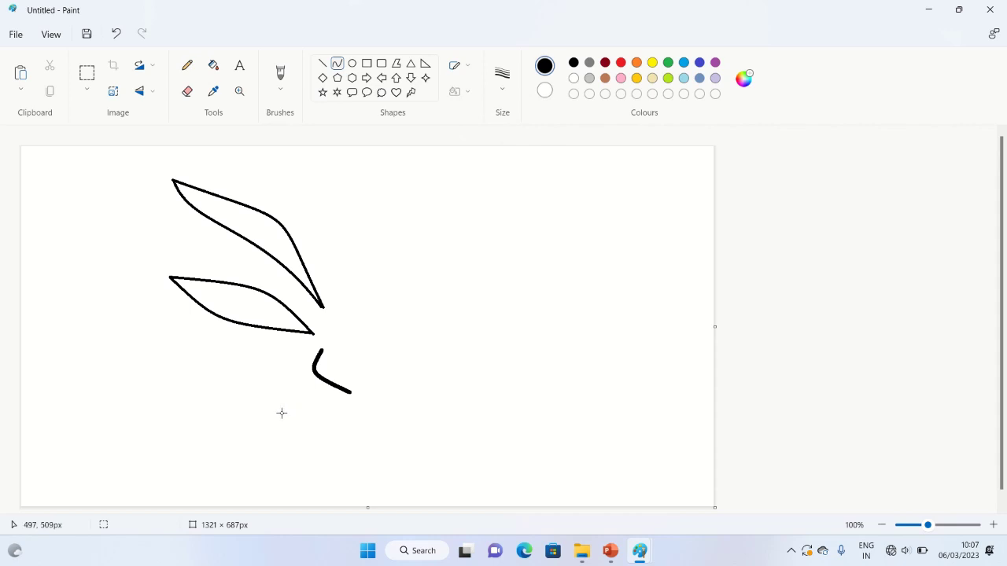
mouse_move(282, 413)
mouse_down()
mouse_move(350, 418)
mouse_move(329, 398)
mouse_move(306, 420)
mouse_move(311, 405)
mouse_move(350, 410)
mouse_move(321, 413)
mouse_move(325, 398)
mouse_up()
key(ctrl+z)
drag(287, 406, 349, 421)
drag(320, 415, 318, 409)
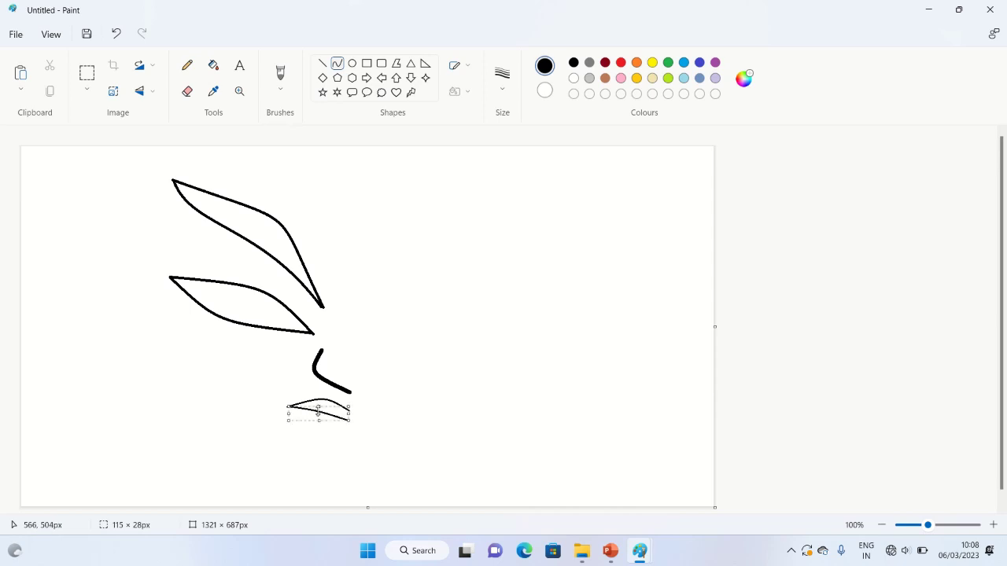
click(270, 404)
drag(287, 407, 312, 428)
click(265, 397)
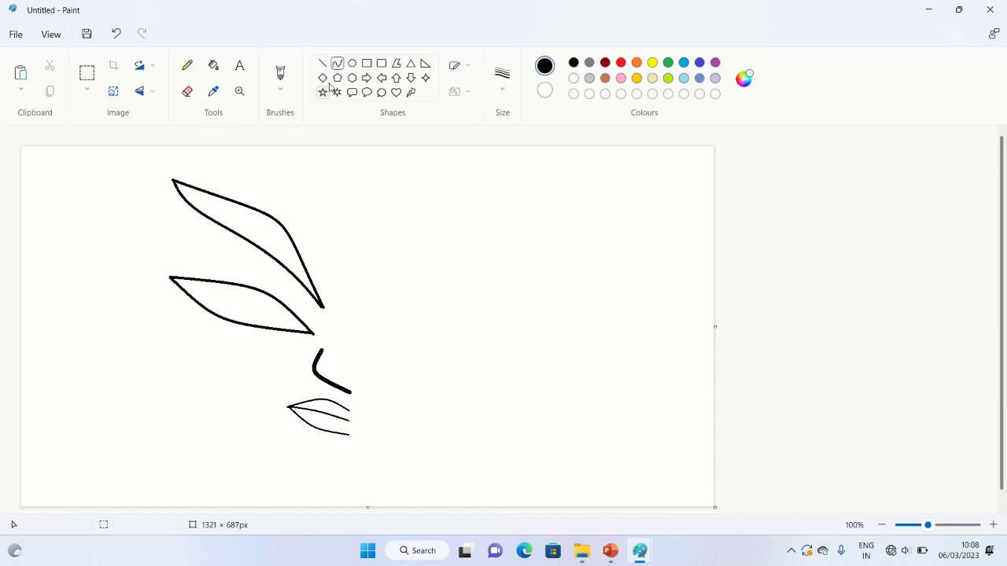
Fill the leaf-shaped eyebrow with black
click(214, 66)
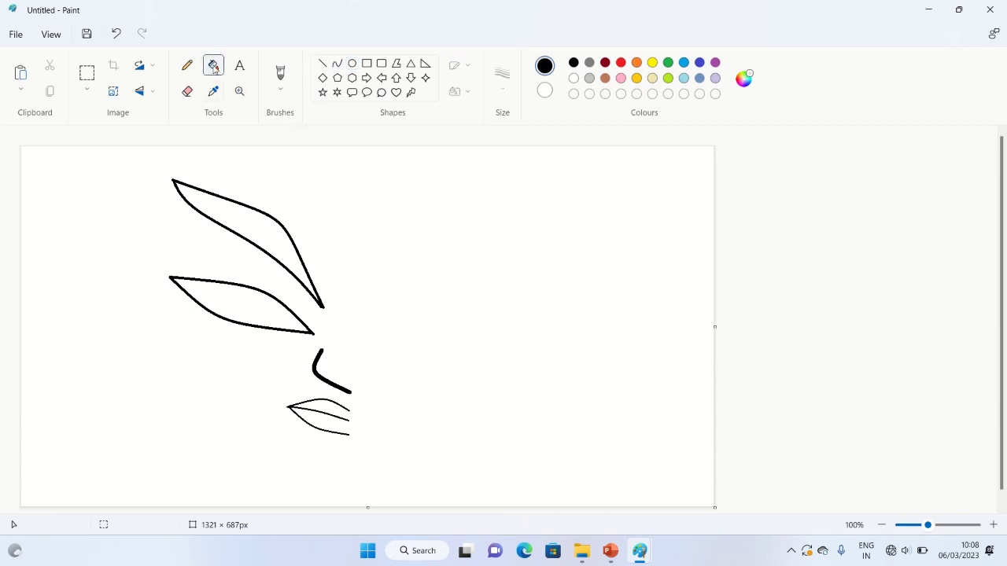
click(230, 212)
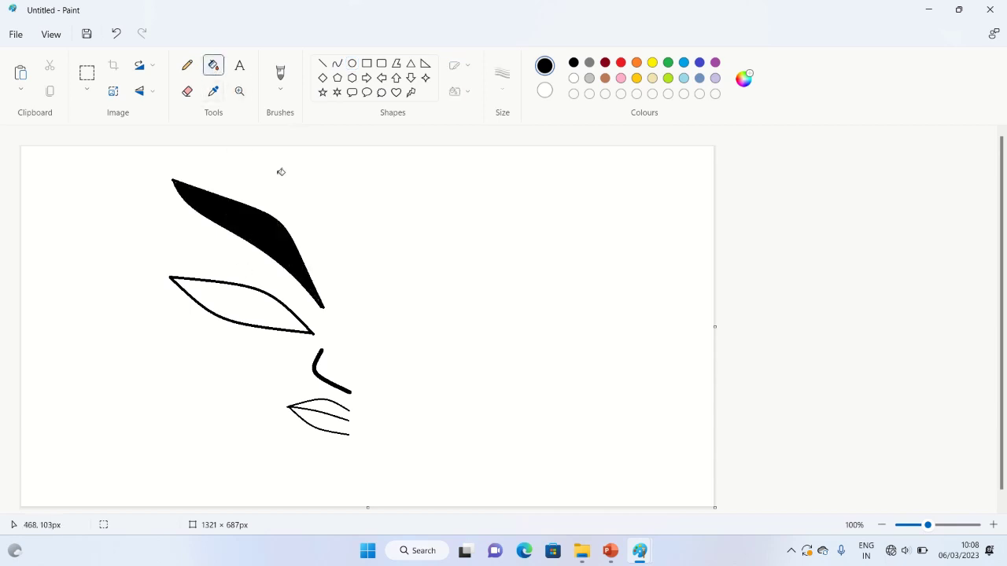
Draw a black-filled oval pupil about 49 × 74 px inside the eye and erase two small white highlights in it
click(352, 63)
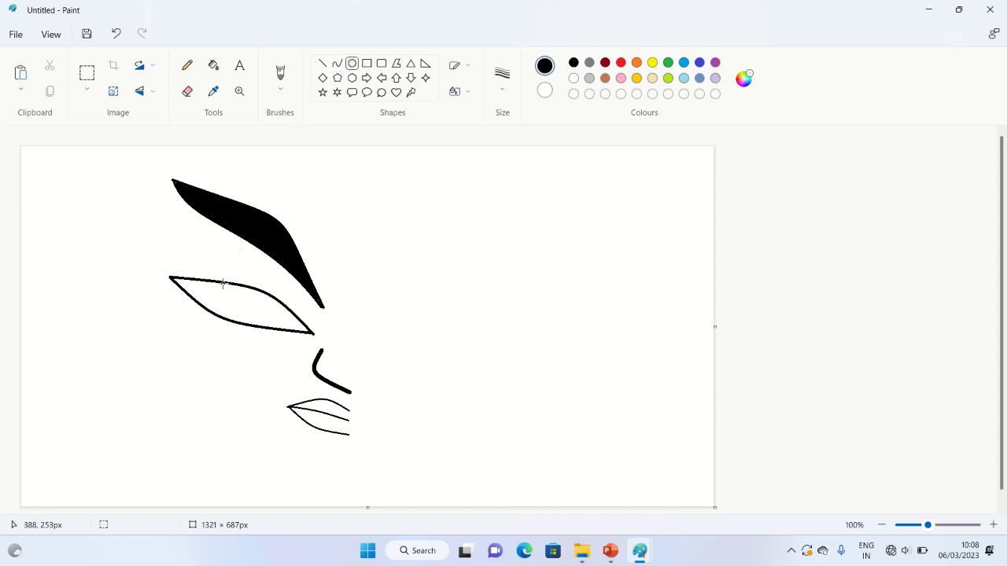
mouse_move(222, 284)
mouse_down()
mouse_move(234, 324)
mouse_move(247, 323)
mouse_move(243, 304)
mouse_up()
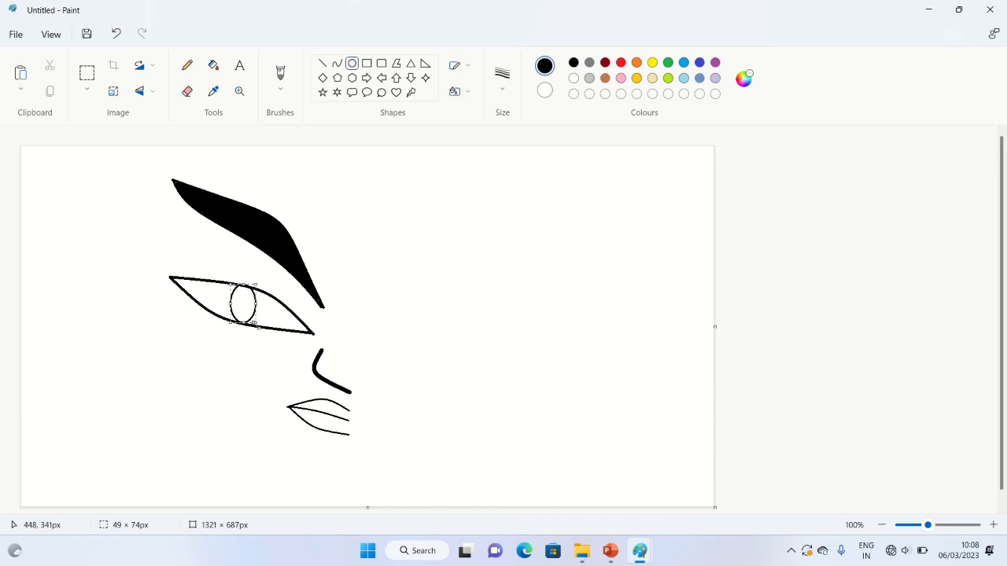
click(345, 324)
click(215, 65)
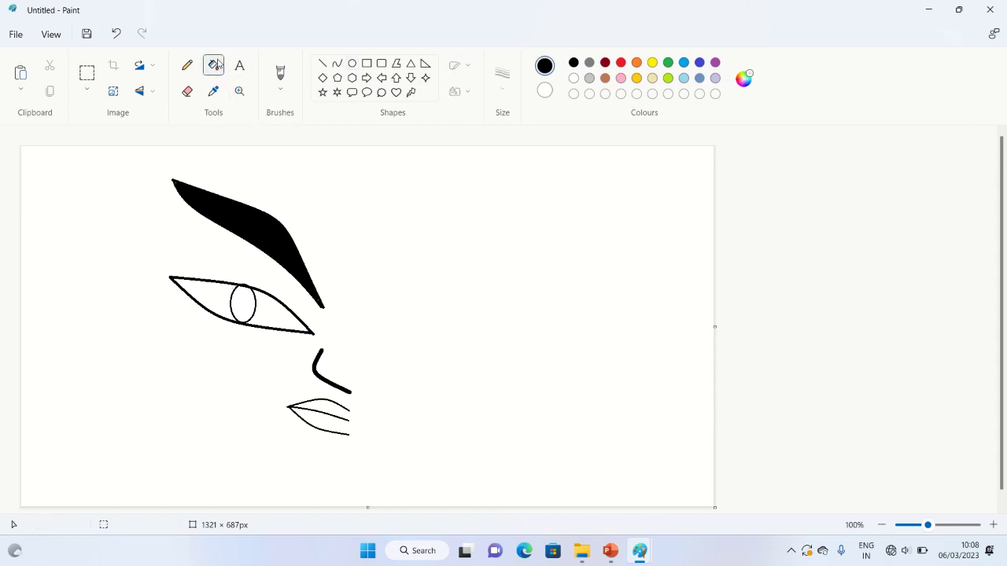
click(246, 306)
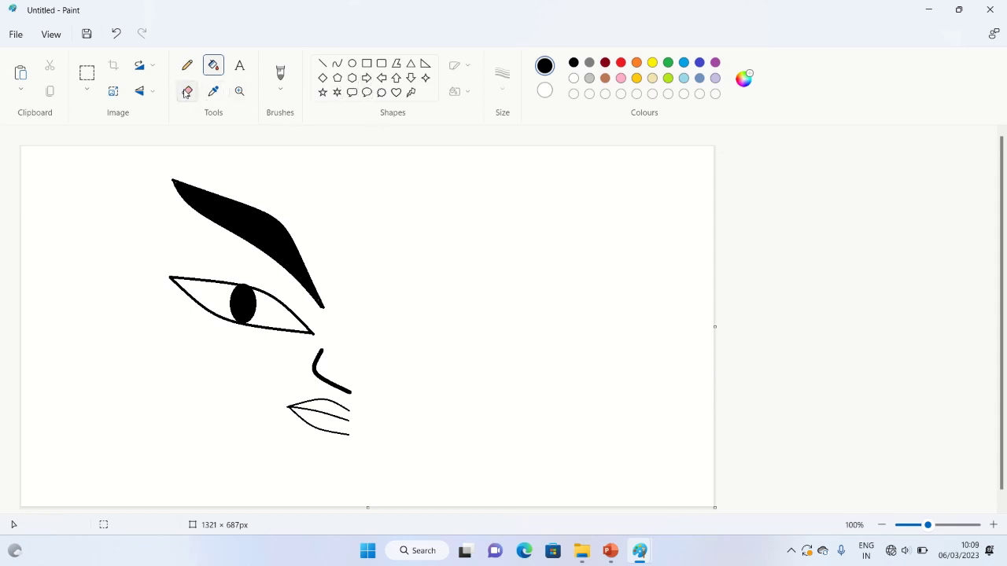
click(187, 92)
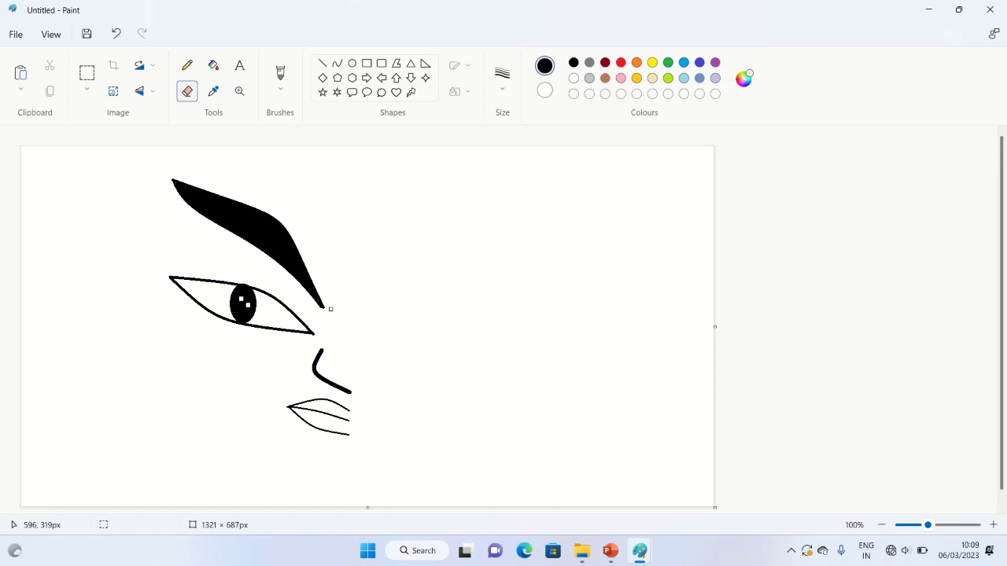
Draw a small circle on the forehead beside the eyebrow and nudge it right toward the centre line of the face
click(352, 65)
drag(337, 216, 349, 227)
key(Right)
key(Right)
key(Right)
key(Right)
key(Right)
key(Right)
key(Right)
key(Right)
key(Right)
key(Right)
key(Right)
key(Right)
key(Right)
key(Right)
key(Right)
key(Right)
key(Right)
key(Right)
key(Right)
key(Right)
key(Left)
key(Left)
key(Left)
click(402, 278)
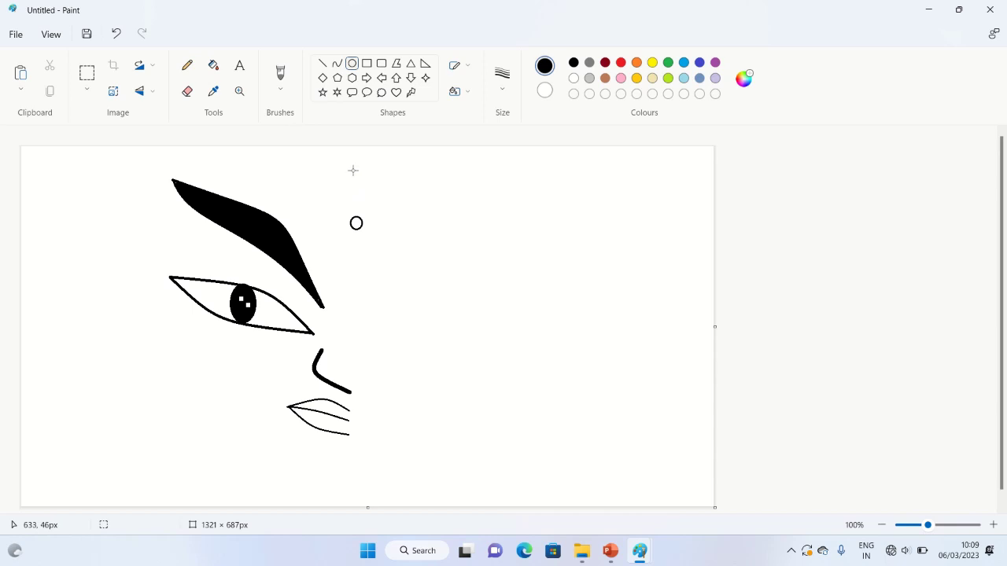
Draw a small curve about 31 × 59 px above the forehead circle, bending it outward toward the eyebrow
click(336, 63)
drag(357, 168, 343, 189)
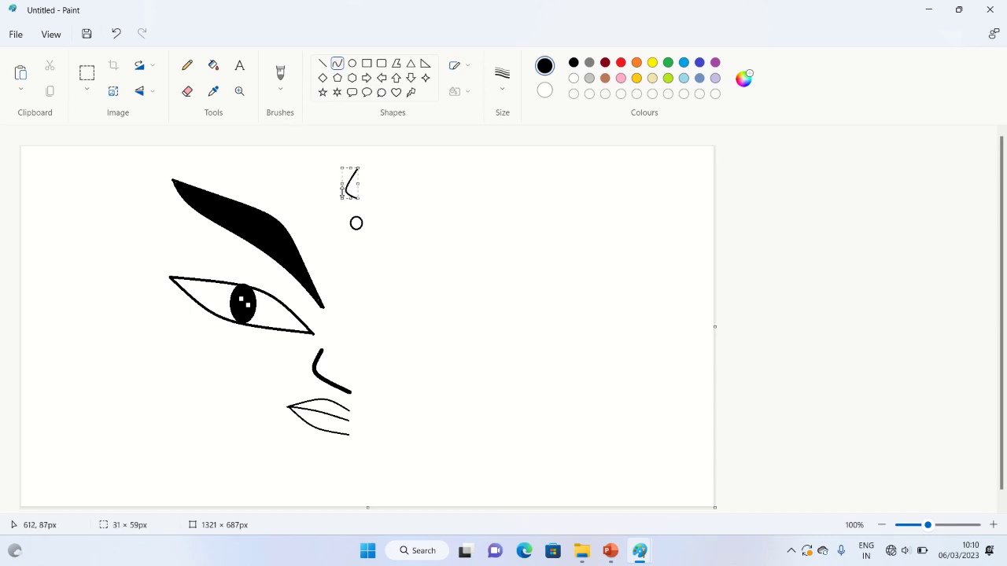
click(318, 180)
Turn on transparent selection for the rectangular selection tool
click(87, 76)
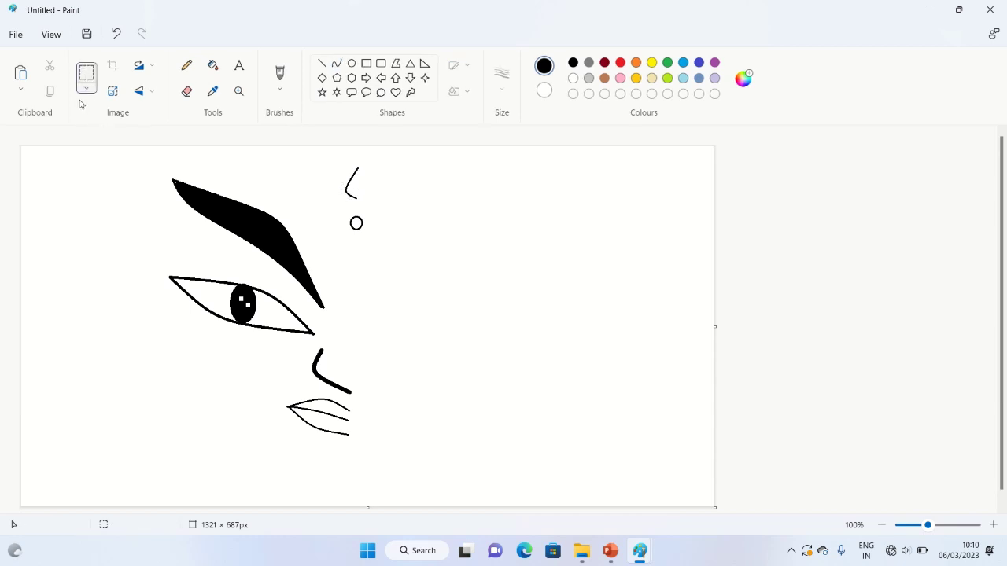
click(86, 90)
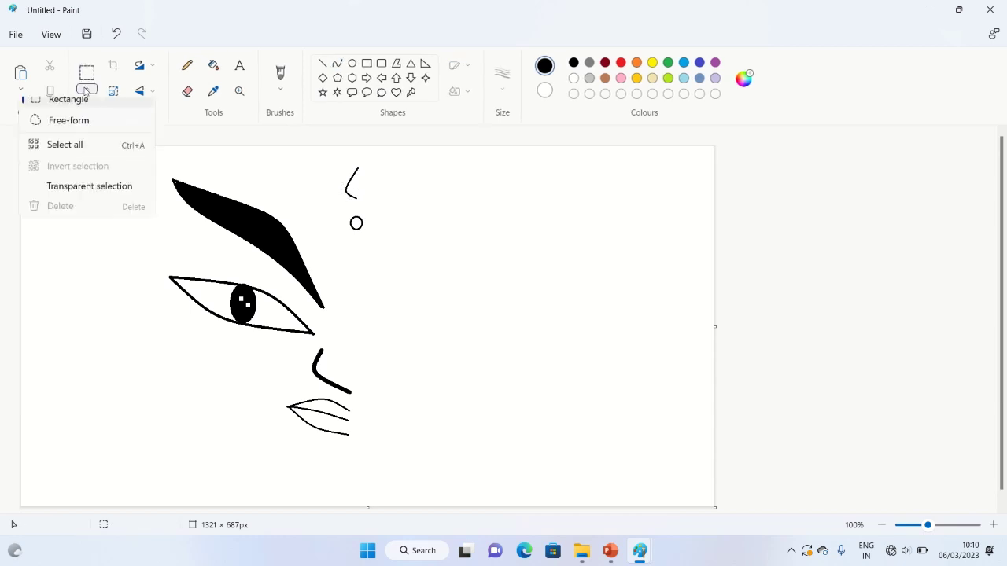
click(73, 198)
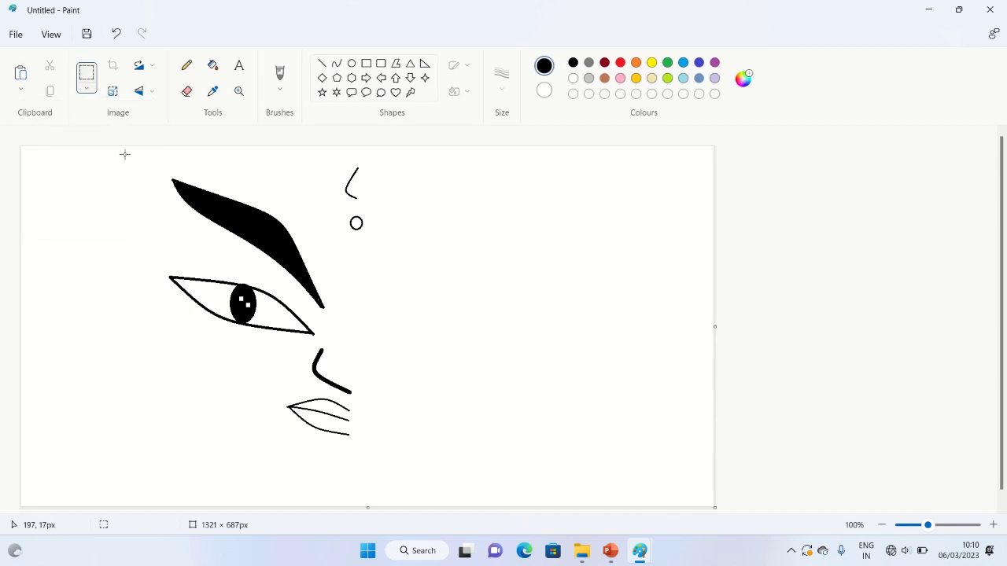
drag(126, 152, 350, 451)
drag(350, 451, 351, 451)
click(451, 393)
Select the forehead curve and circle with a rectangle about 101 × 182 px and move them slightly left and down over the face's centre line
drag(332, 158, 384, 252)
drag(364, 215, 354, 223)
drag(354, 223, 358, 225)
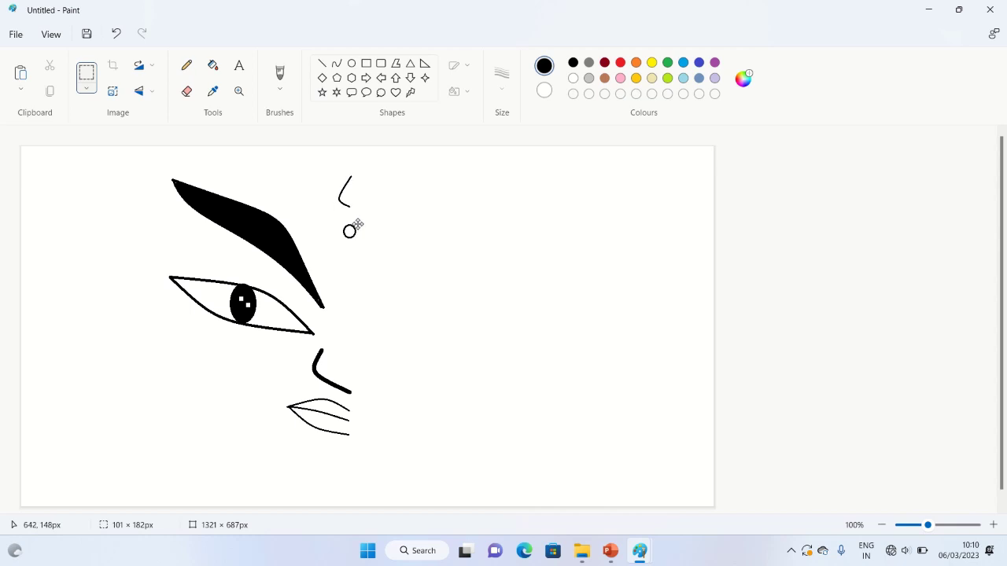
click(415, 218)
Select the half face in a rectangle about 375 × 533 px ending at the face's centre line and copy it
drag(153, 169, 351, 448)
drag(351, 448, 351, 449)
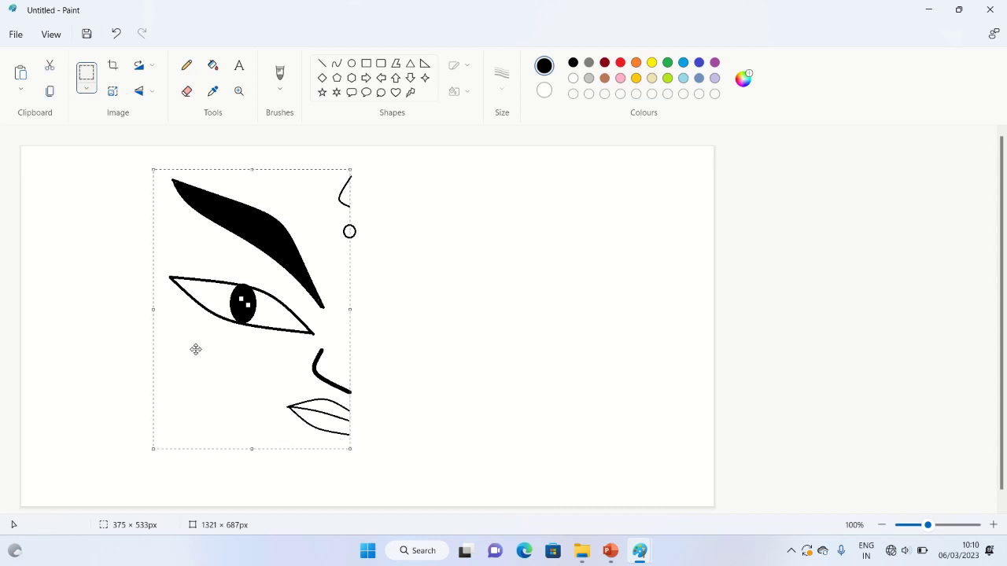
click(48, 94)
Switch to the gradient Paint window, paste the half face with transparent selection and place it left of the canvas centre
mouse_move(643, 555)
mouse_move(580, 502)
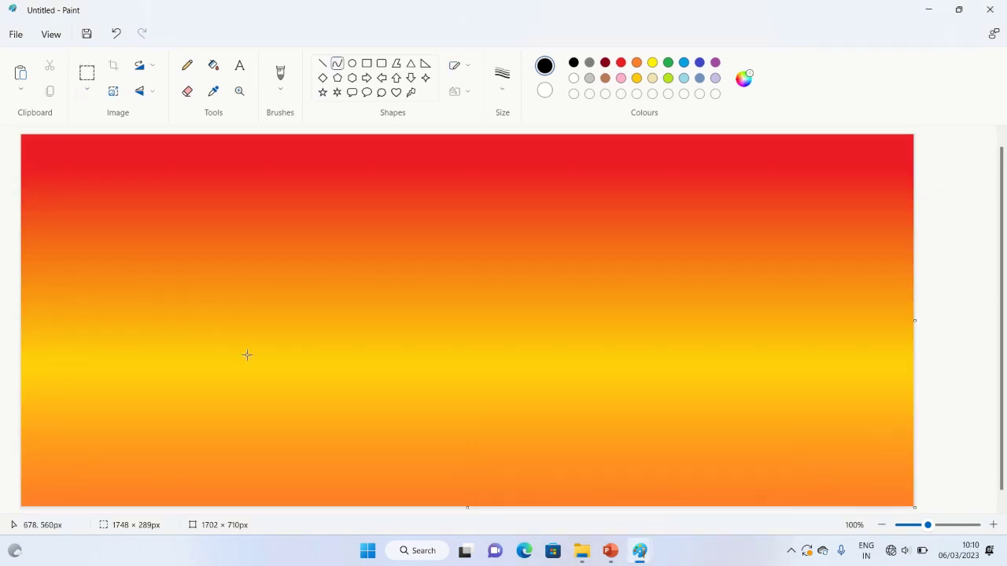
click(20, 75)
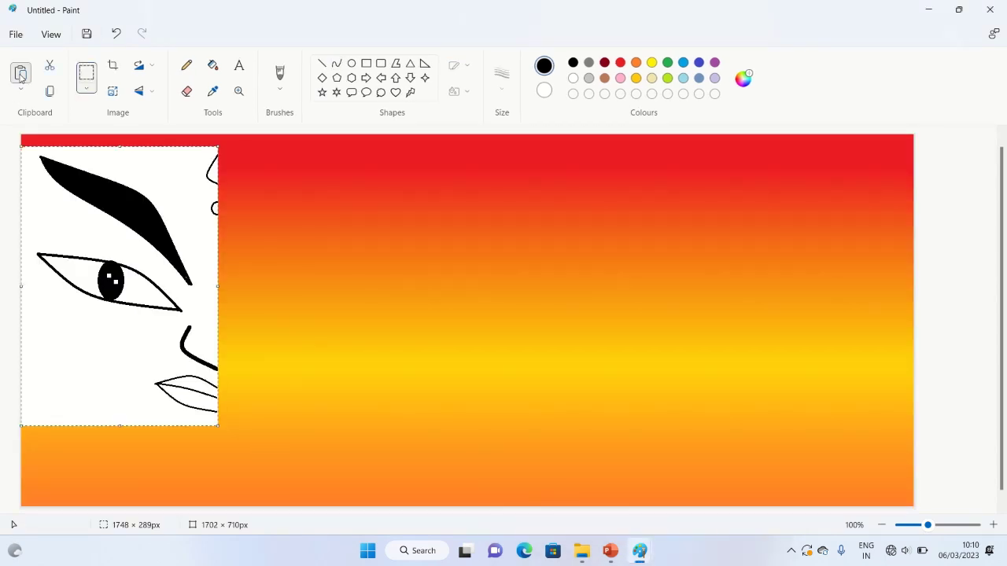
click(90, 91)
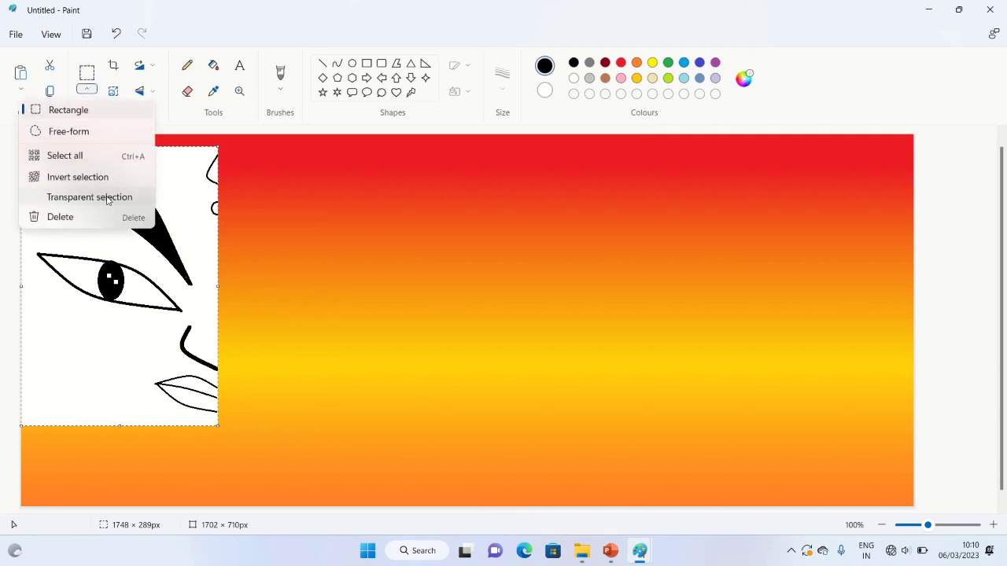
click(107, 199)
mouse_move(143, 285)
mouse_down()
mouse_move(286, 303)
mouse_move(324, 327)
mouse_up()
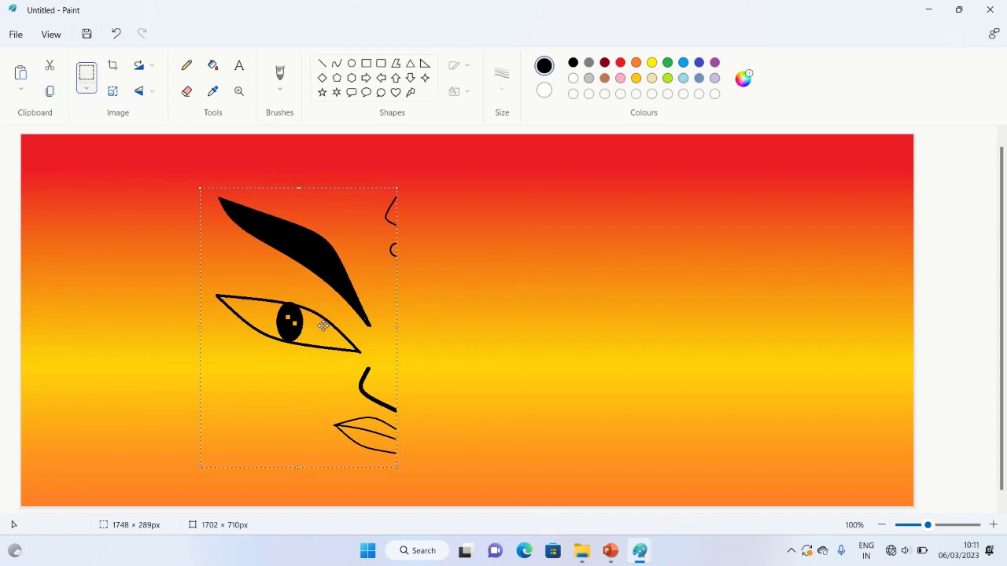
Paste a second half face, flip it horizontally and align it with the first along the centre line to complete the face
click(21, 72)
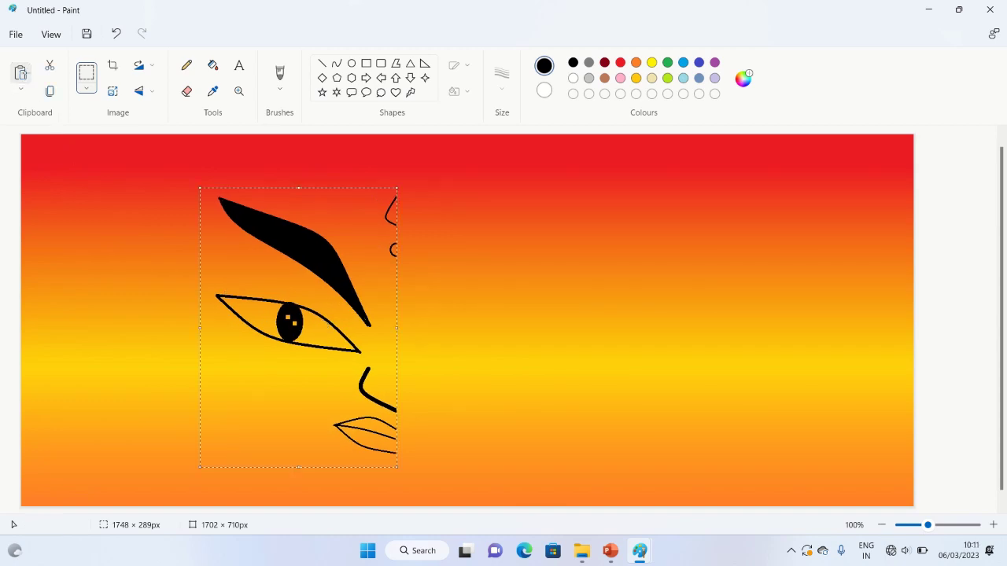
click(152, 94)
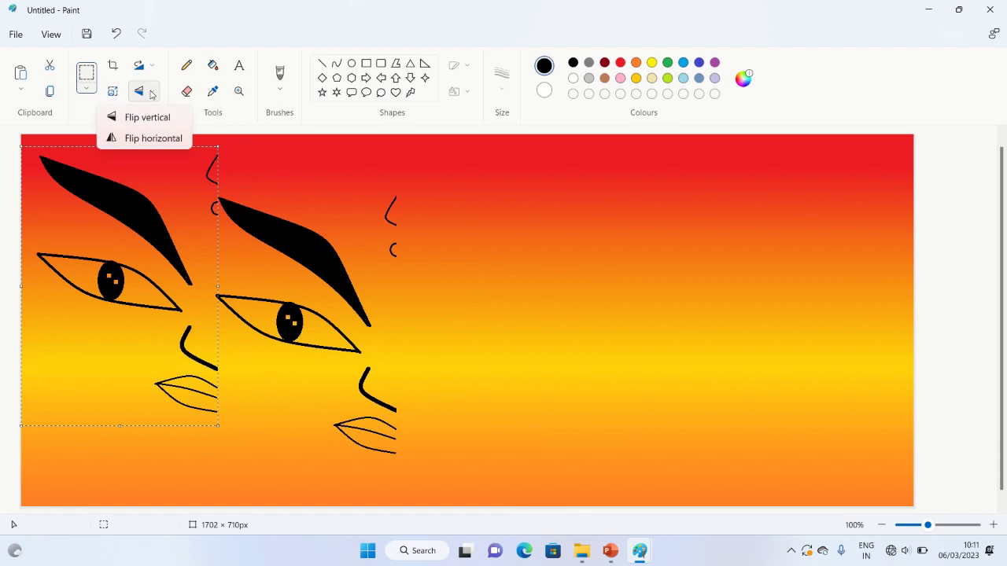
click(154, 139)
drag(127, 233, 488, 275)
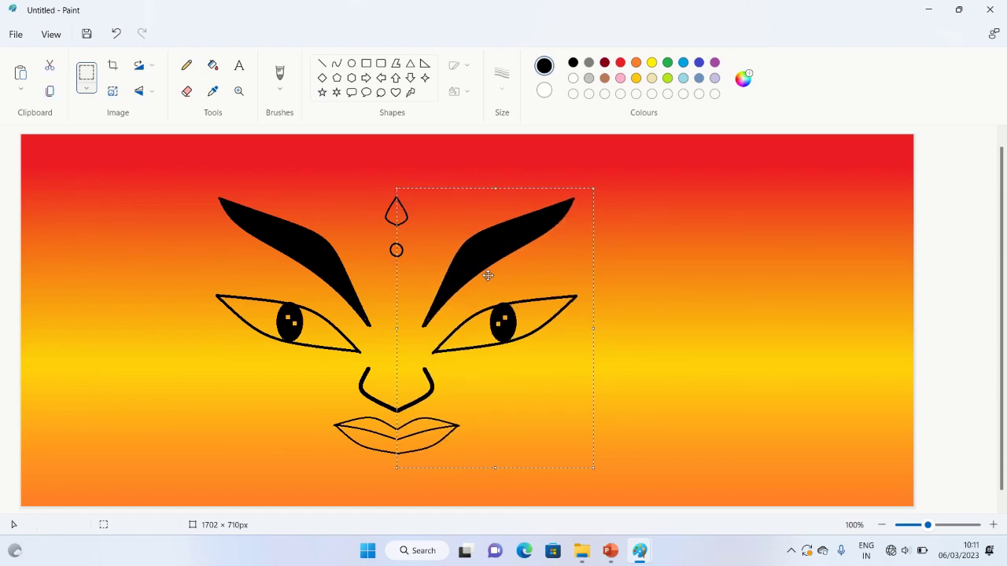
click(681, 258)
Try to erase the background inside the drop outline on the forehead at 300% zoom
click(239, 92)
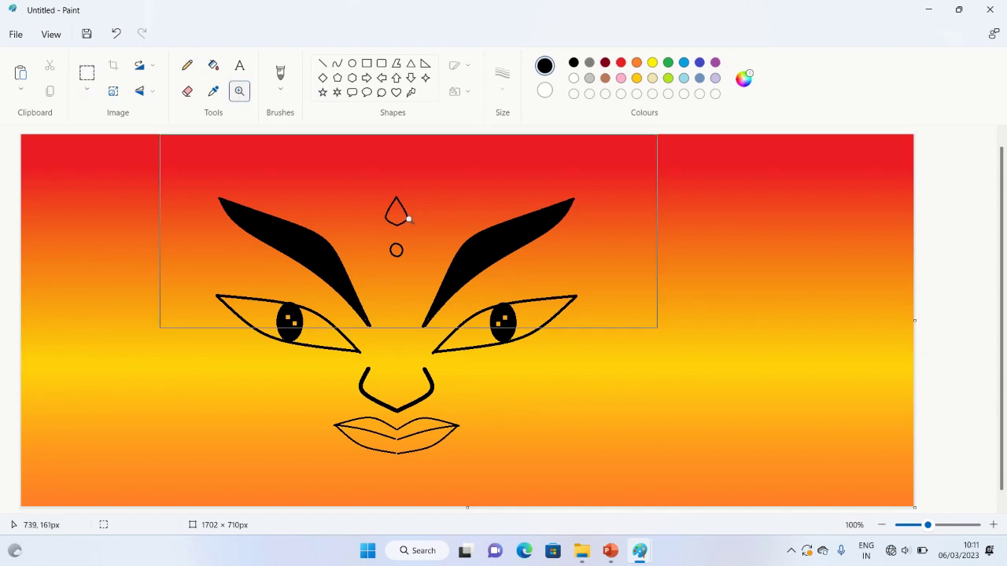
click(407, 218)
click(513, 307)
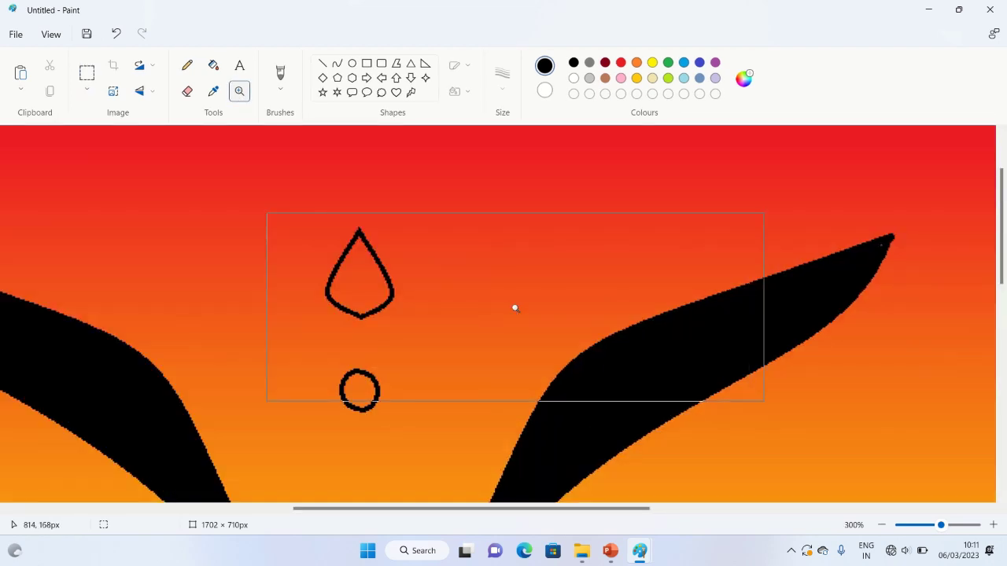
click(190, 94)
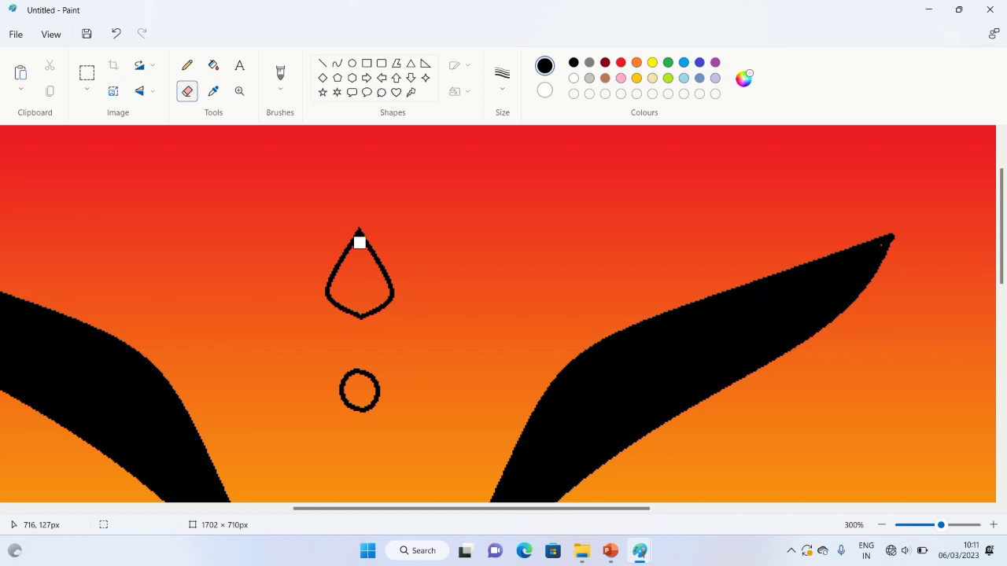
key(ctrl+e)
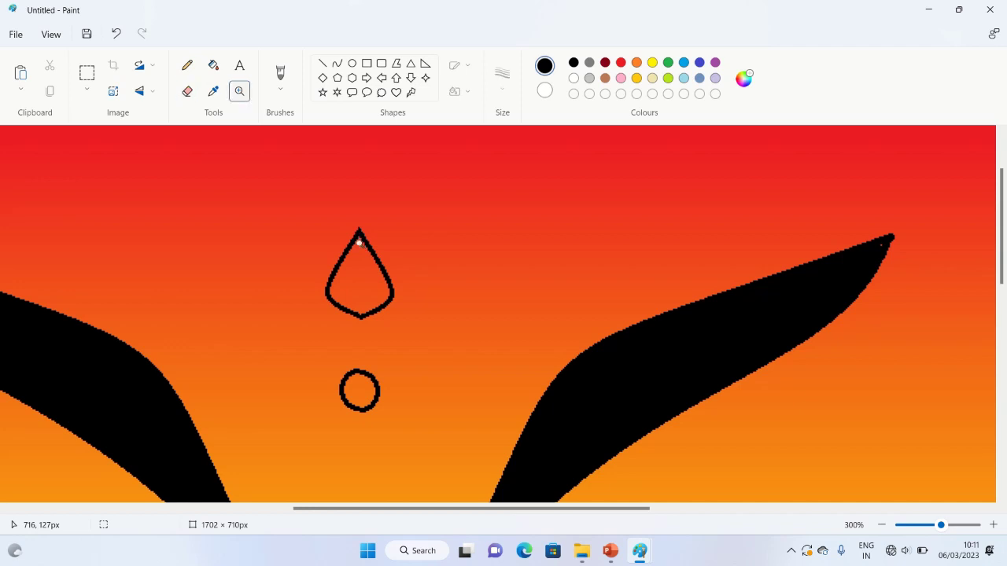
click(192, 96)
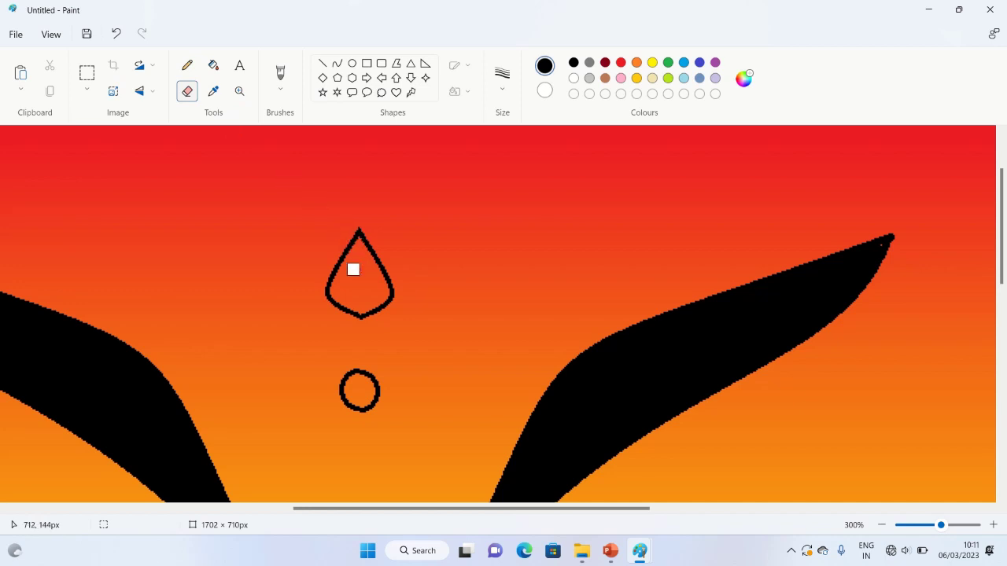
mouse_move(353, 270)
mouse_down()
mouse_move(358, 244)
mouse_move(337, 288)
mouse_up()
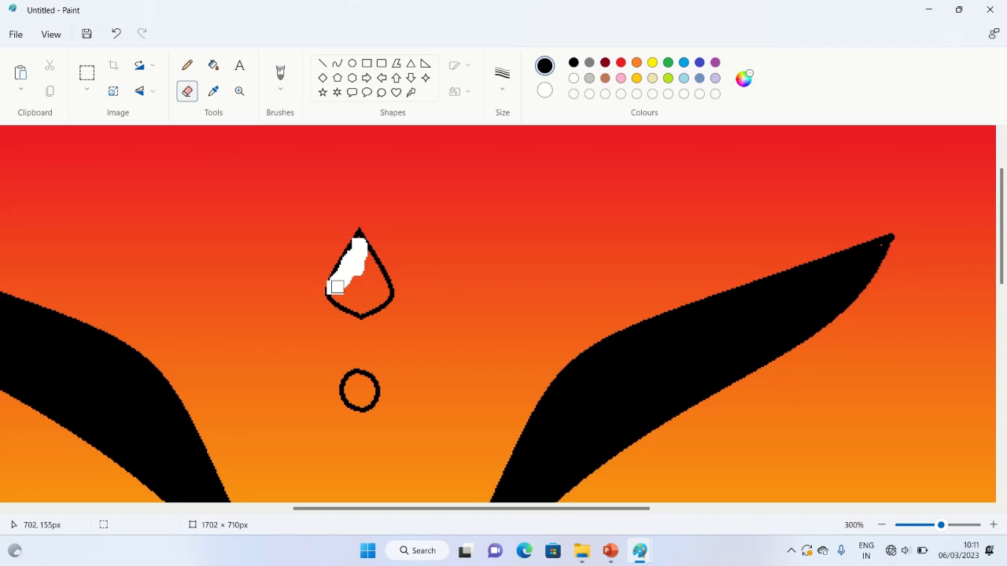
key(ctrl+z)
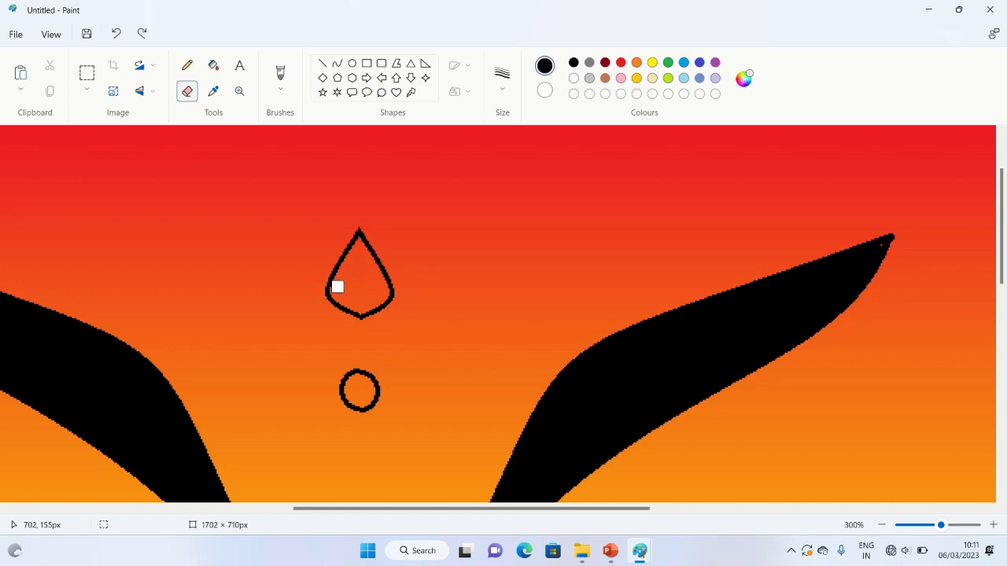
Switch to the Paint window with the white canvas and copy the selected half face
mouse_move(640, 555)
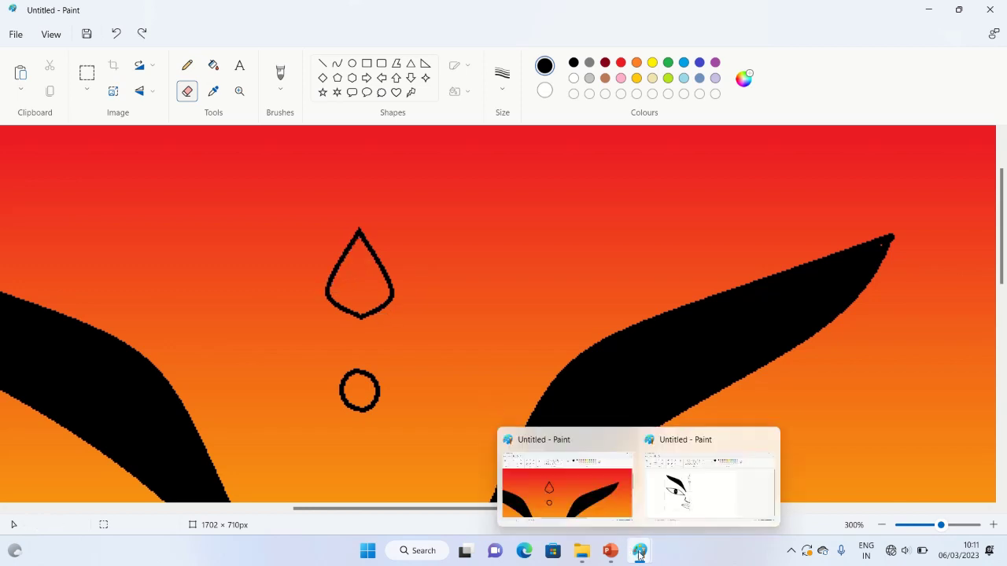
click(689, 500)
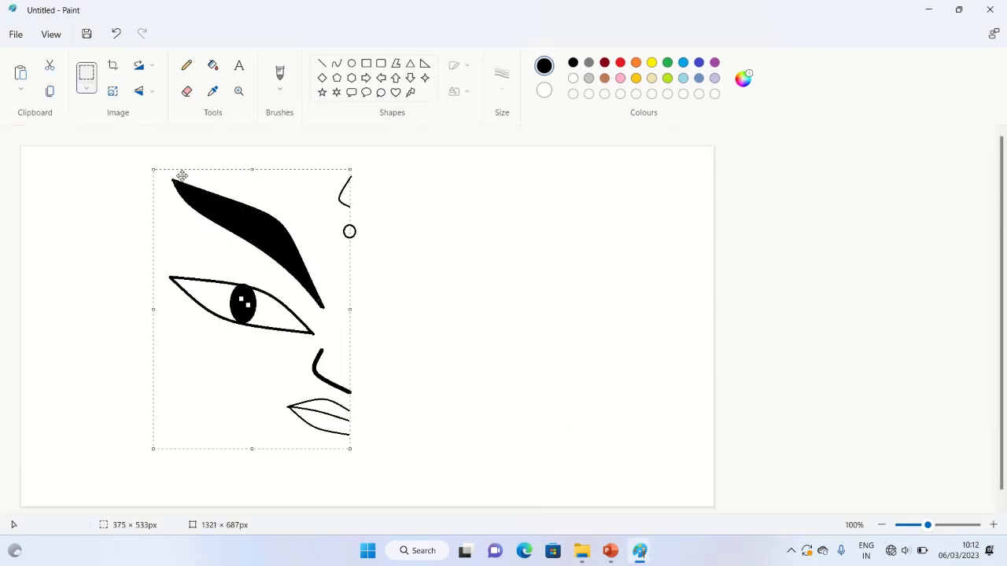
click(50, 91)
Select the whole half-face drawing with a rectangle about 560 × 571 px and delete it
click(402, 251)
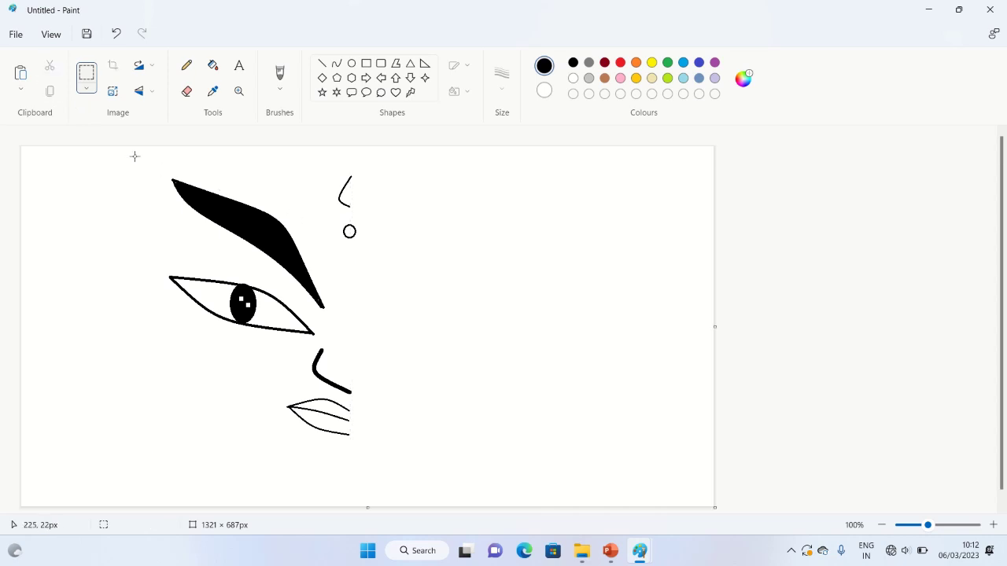
drag(133, 155, 430, 452)
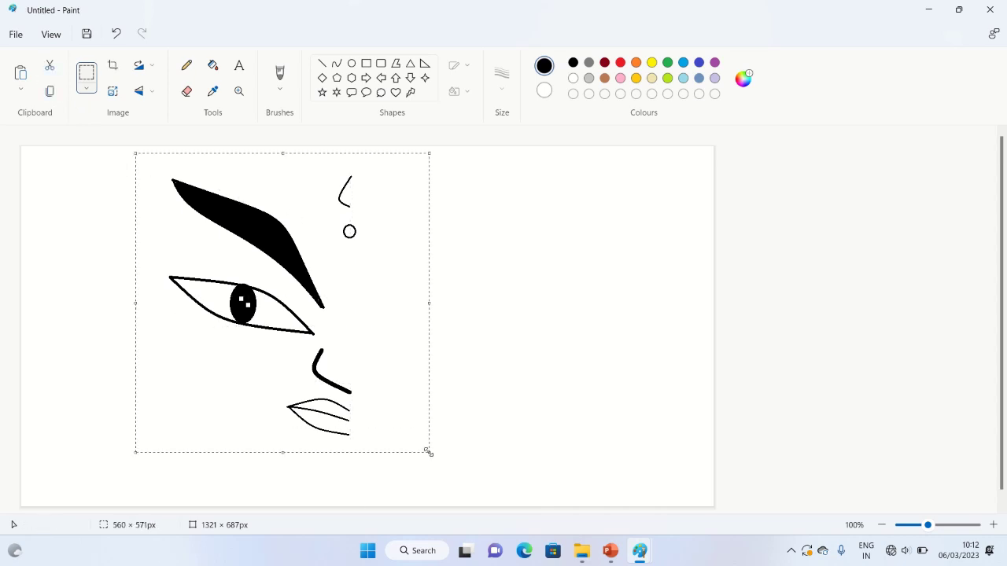
key(Delete)
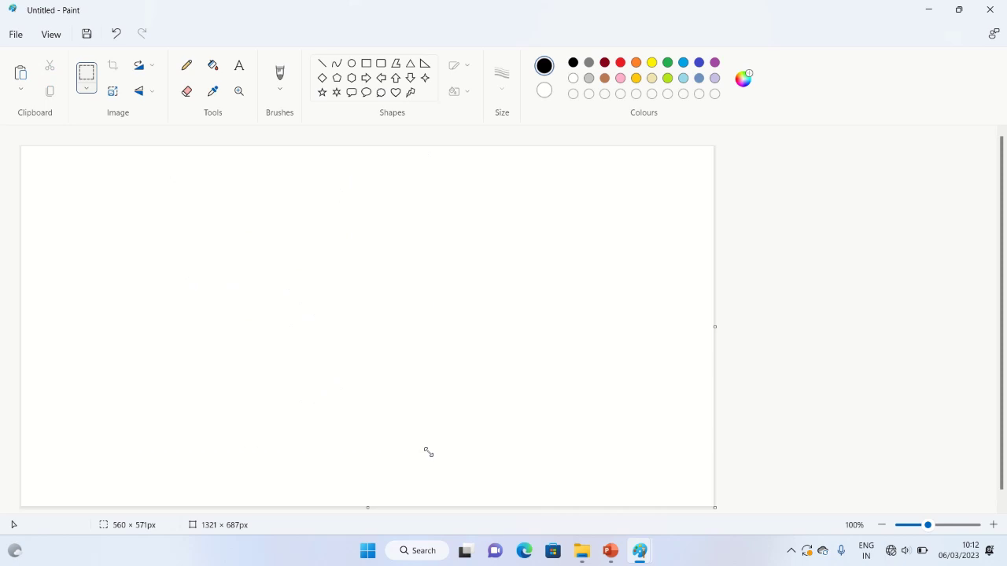
Paste the half face twice on the blank canvas, flipping the second copy horizontally and aligning it to complete the face
key(ctrl+v)
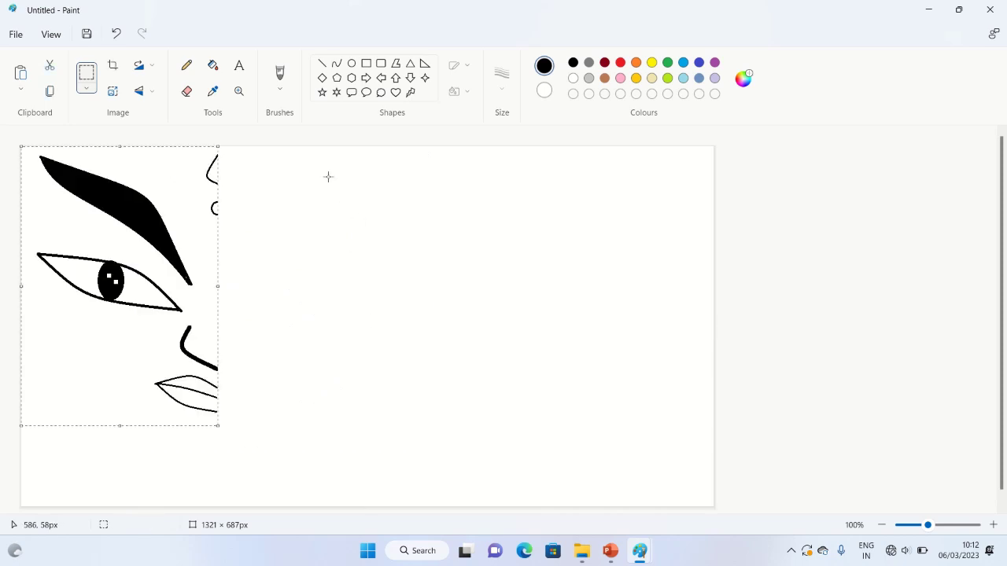
click(146, 92)
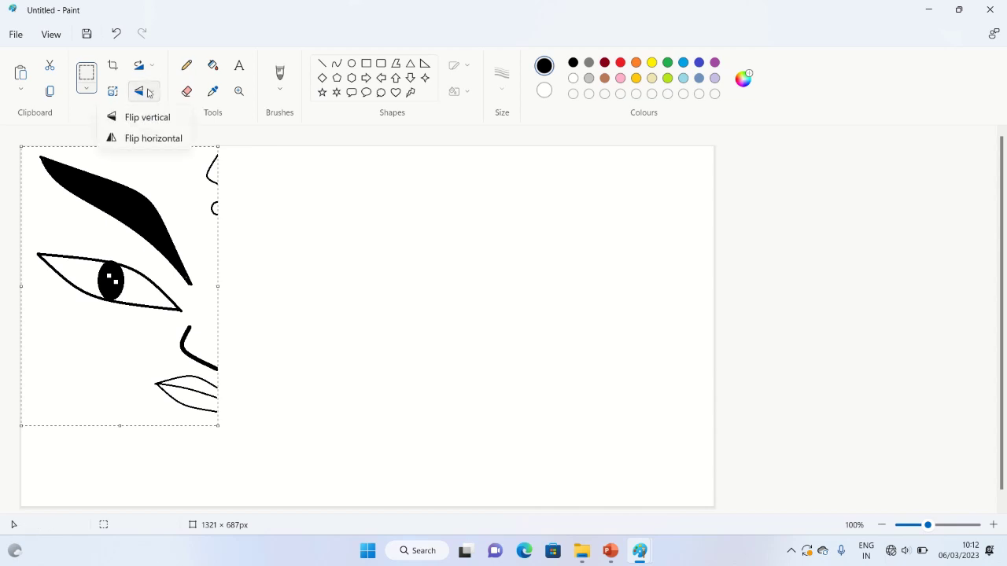
click(148, 138)
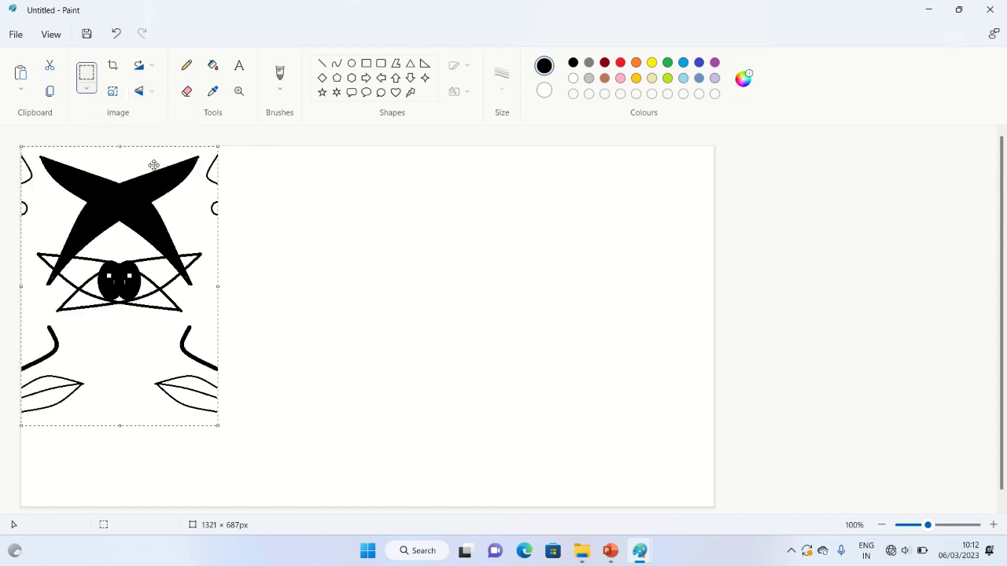
drag(112, 249, 308, 249)
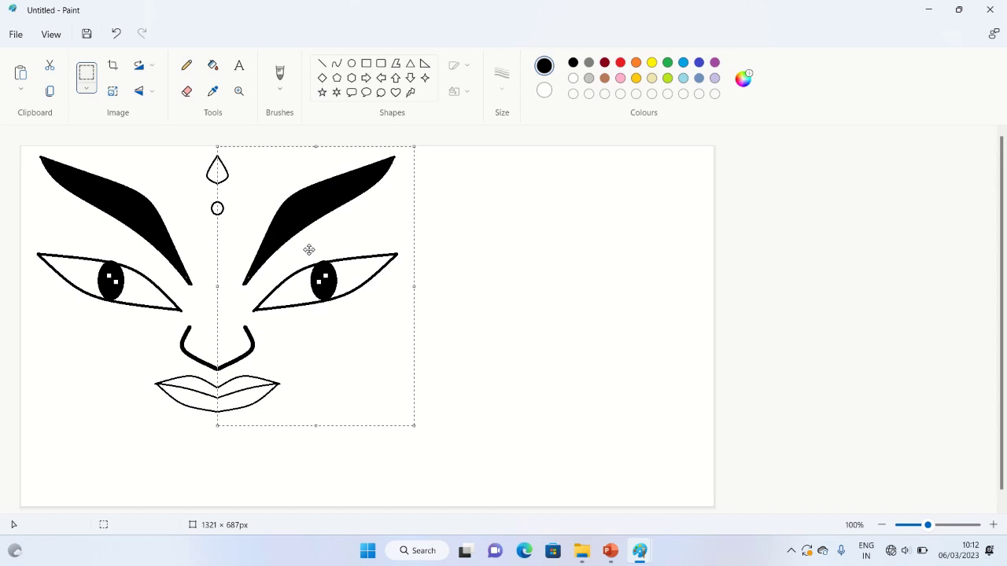
Select the full face with a rectangle about 850 × 674 px and move it right and slightly down towards the canvas centre
click(503, 242)
drag(32, 146, 477, 499)
drag(333, 412, 448, 443)
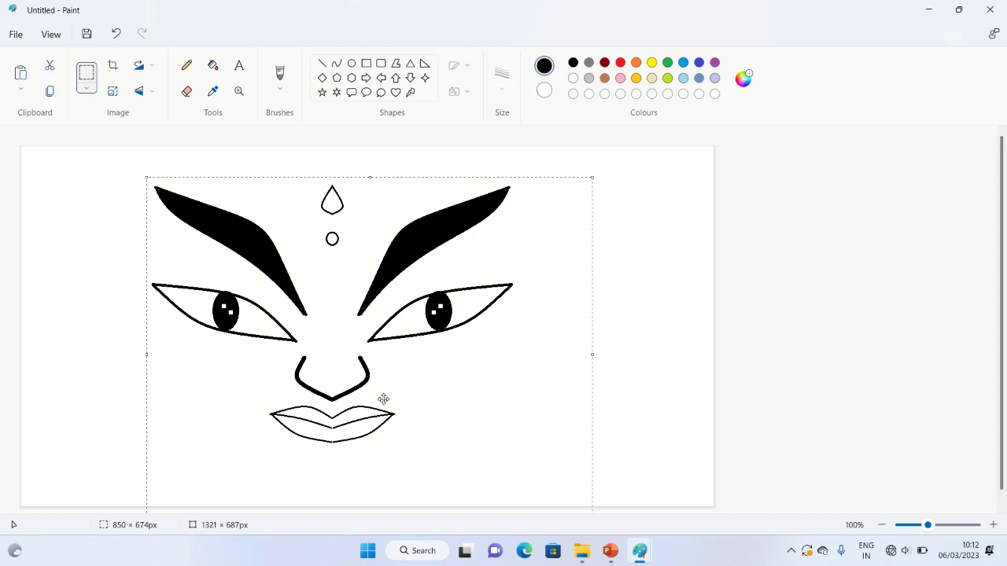
Fill the drop and the circle on the forehead with red
click(215, 71)
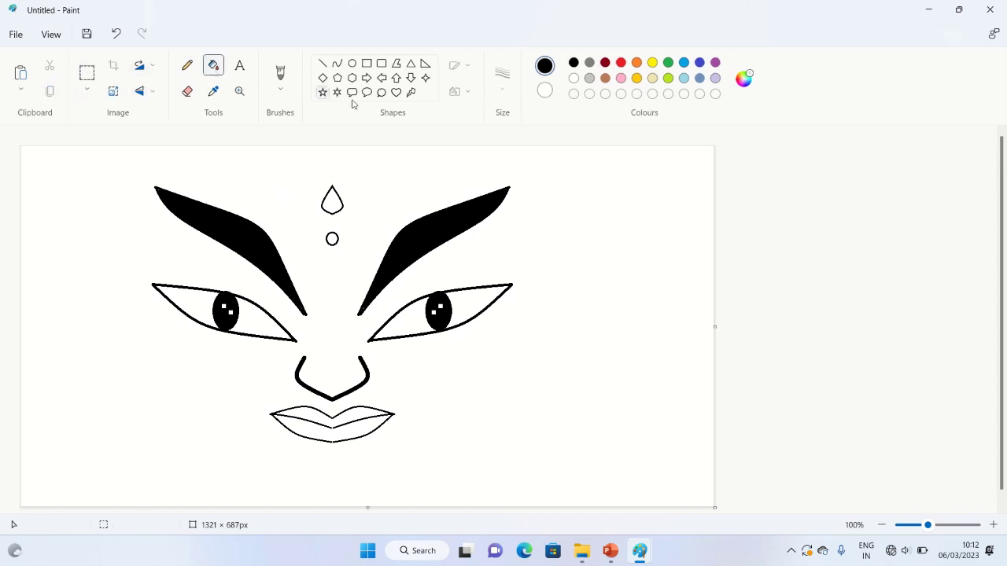
click(621, 64)
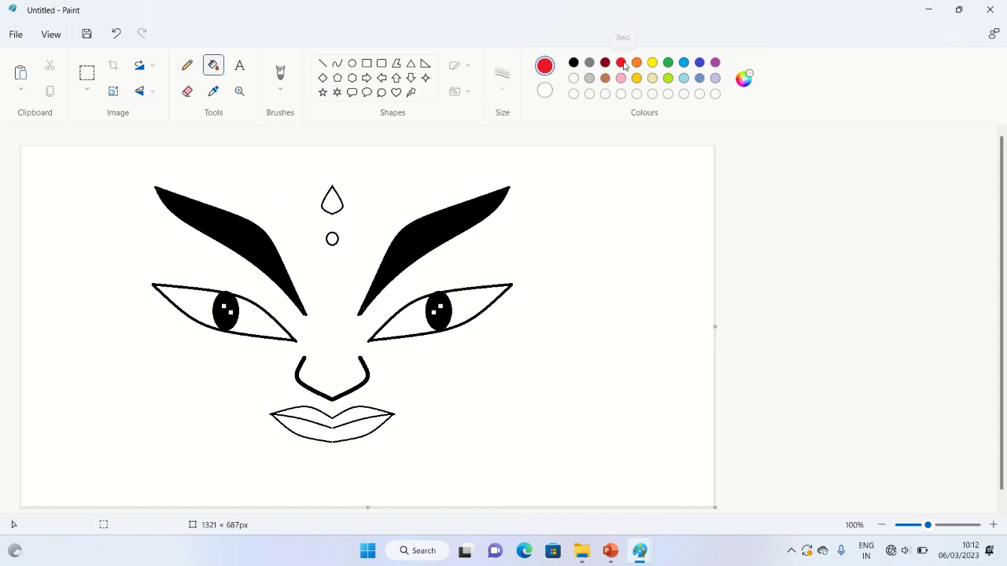
click(334, 204)
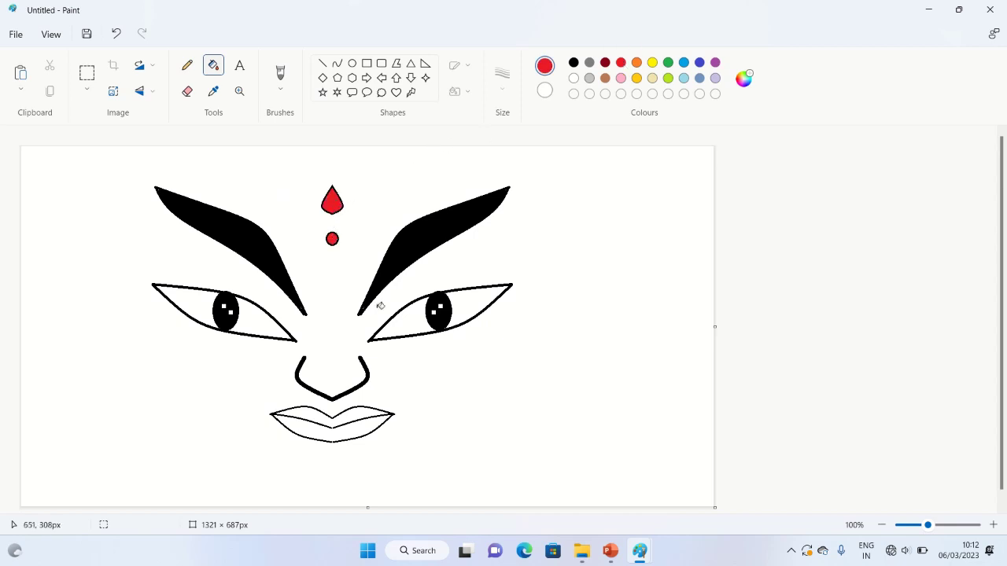
Fill the areas around the pupils in both eyes with orange
click(411, 325)
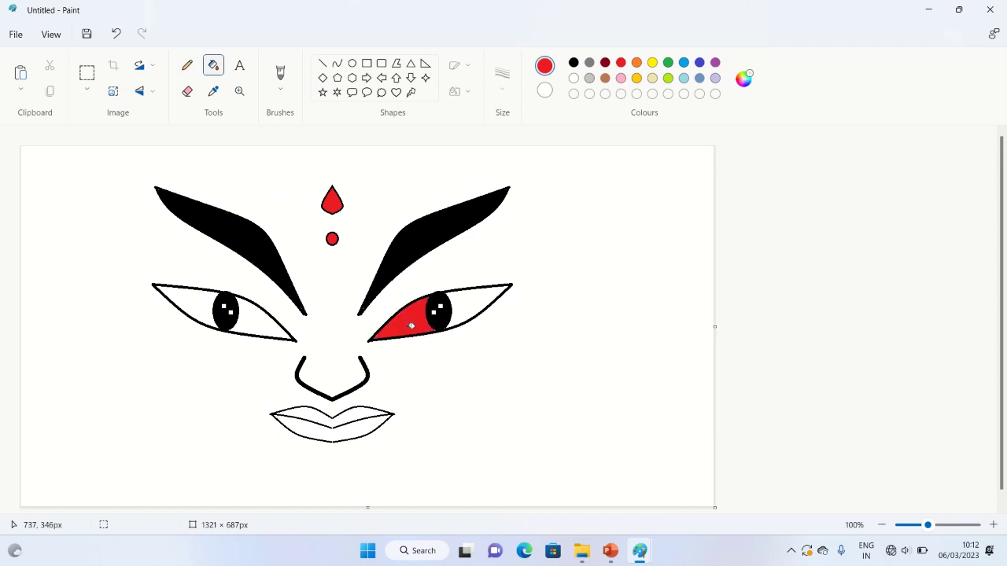
click(638, 63)
click(472, 297)
click(408, 322)
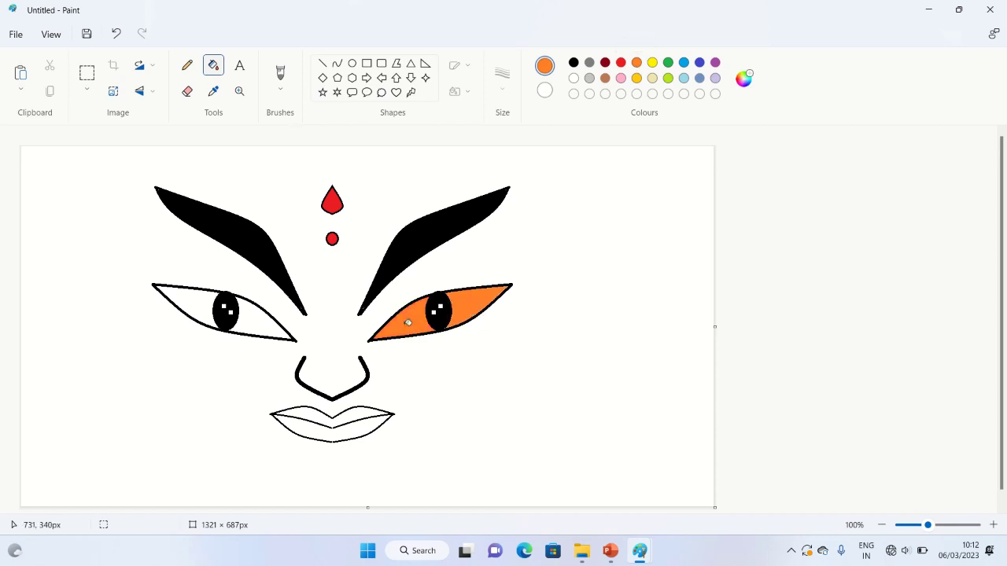
click(248, 323)
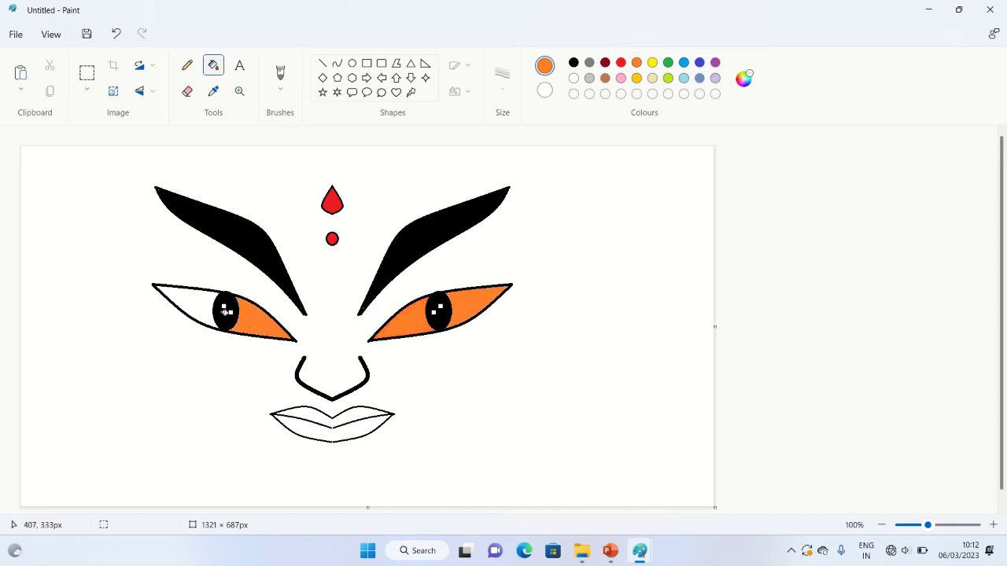
click(200, 300)
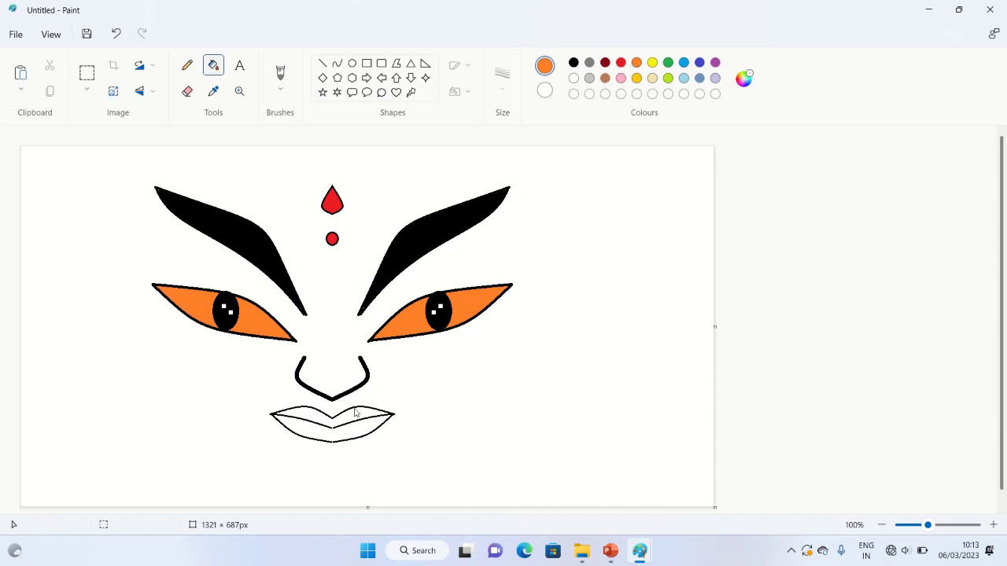
Try to fill the upper lip with red
click(621, 63)
click(359, 415)
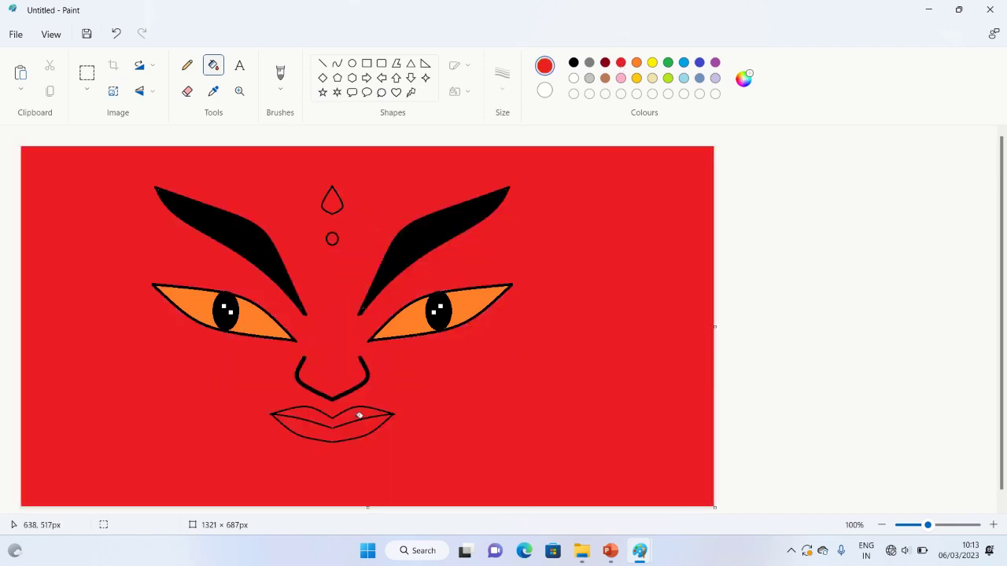
key(ctrl+z)
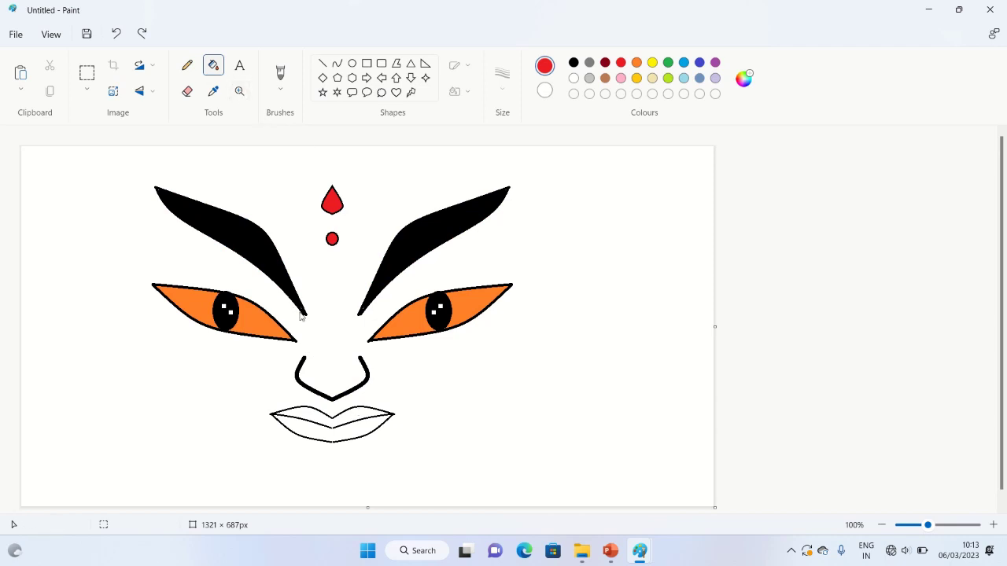
Close the small gap at the bottom centre of the lower lip's outline with a short black line
click(240, 91)
click(240, 91)
click(240, 91)
click(335, 396)
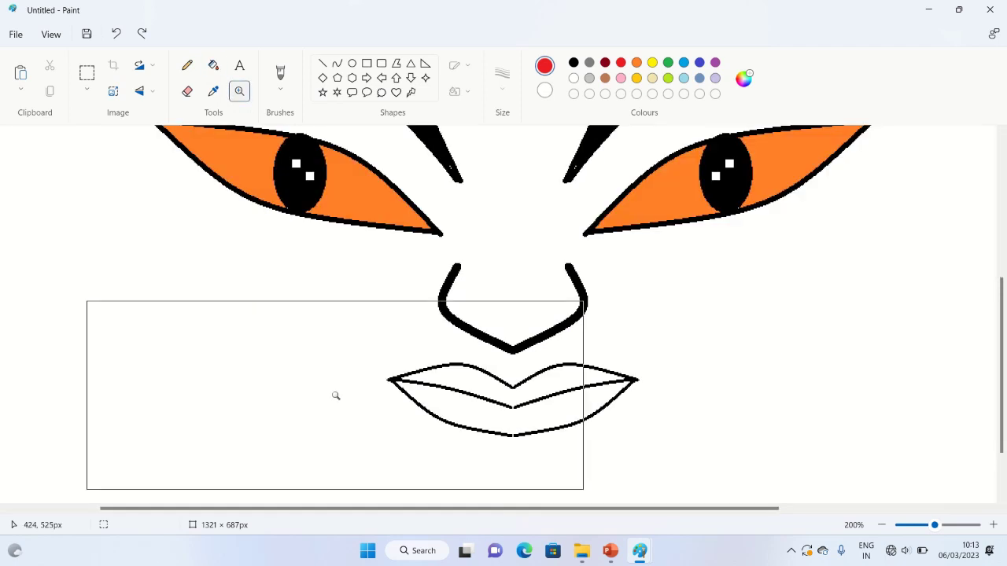
click(487, 428)
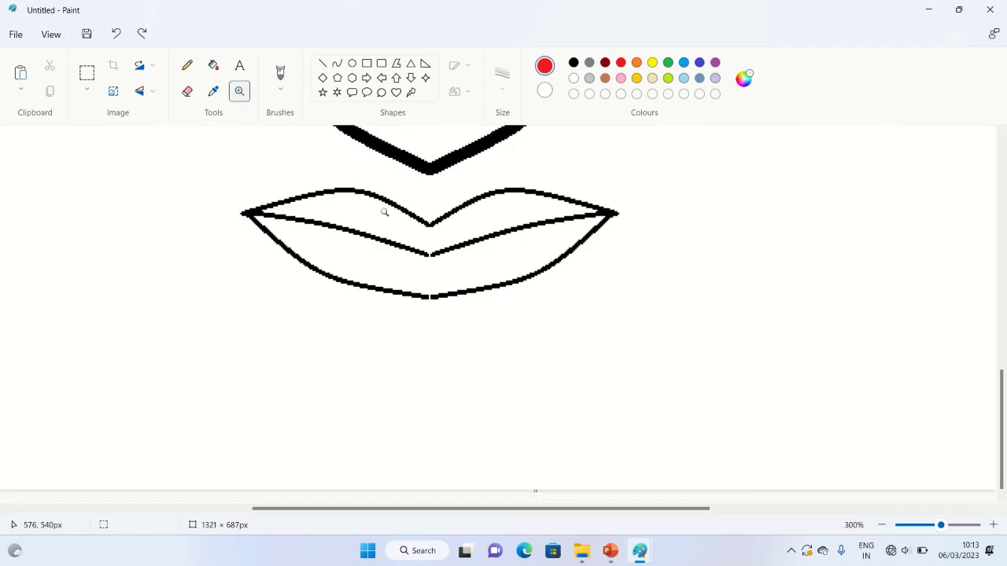
click(322, 63)
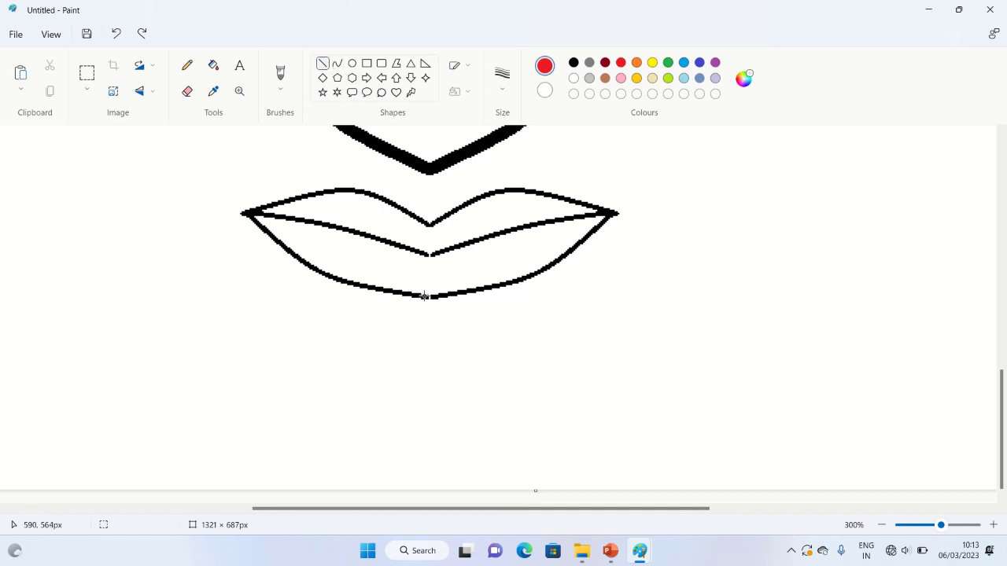
drag(425, 297, 431, 296)
key(ctrl+z)
click(573, 63)
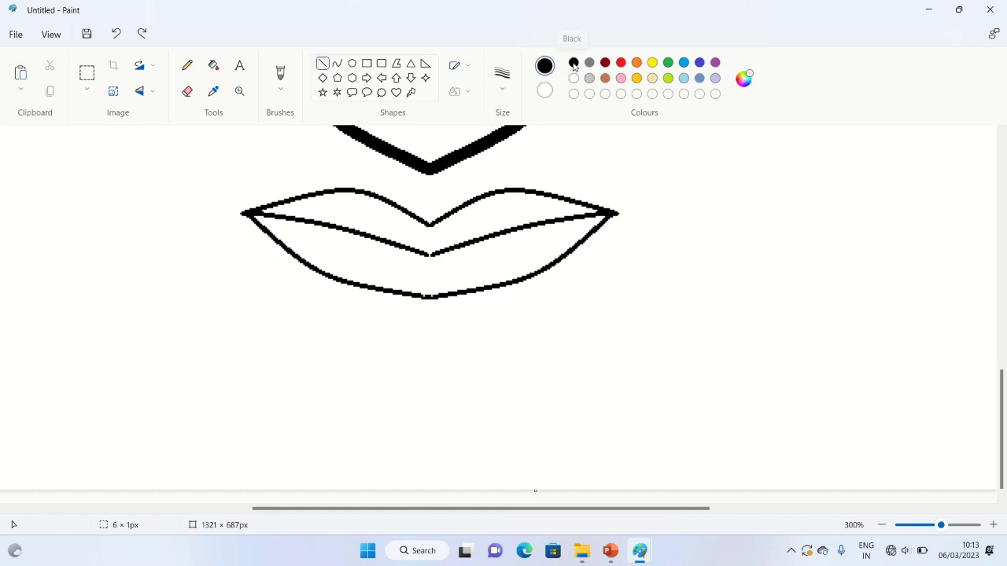
click(513, 215)
Fill the upper and lower lips with red
click(214, 66)
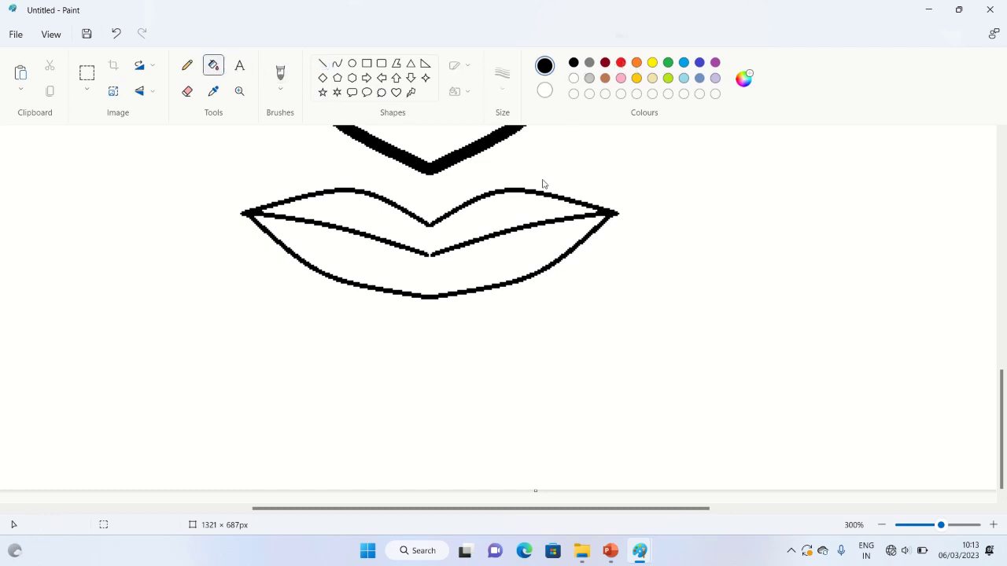
click(621, 65)
click(512, 203)
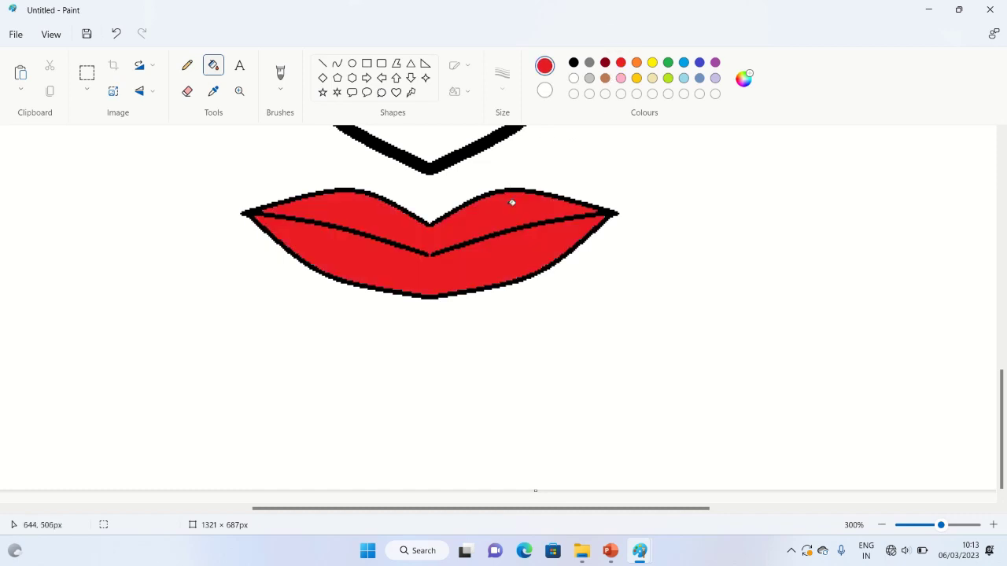
click(882, 525)
click(882, 524)
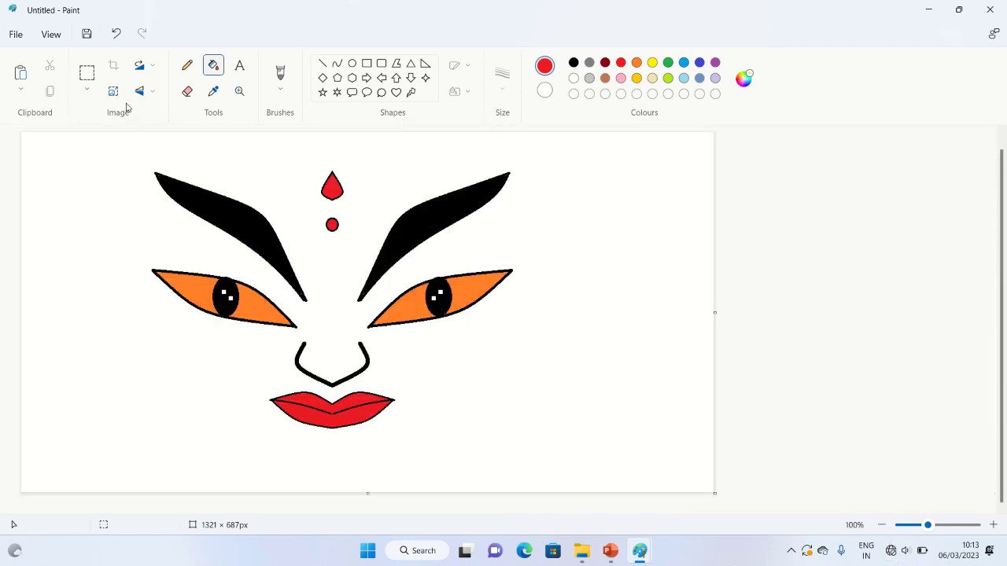
click(87, 73)
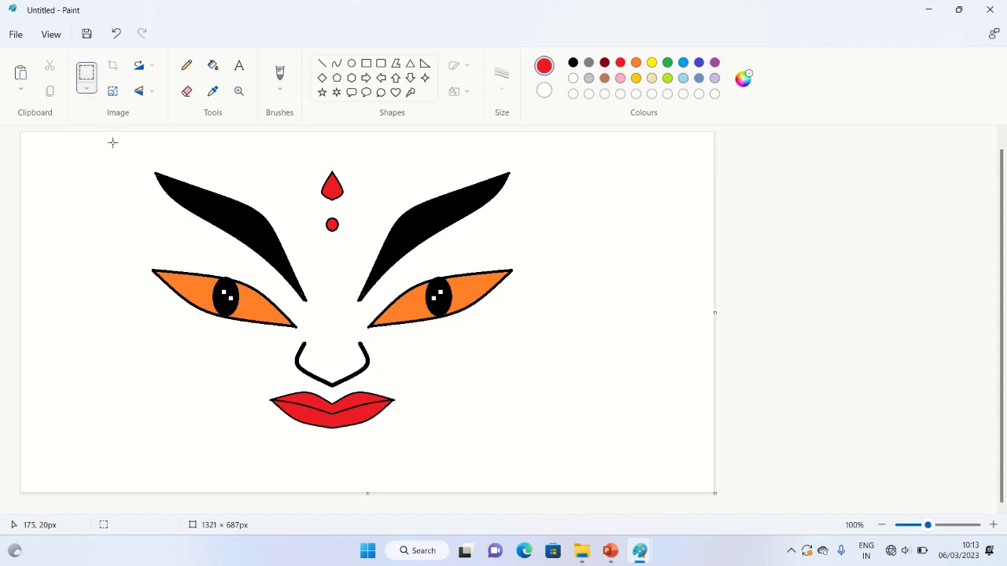
drag(112, 143, 264, 343)
mouse_move(377, 380)
mouse_down()
mouse_move(501, 465)
mouse_move(531, 460)
mouse_up()
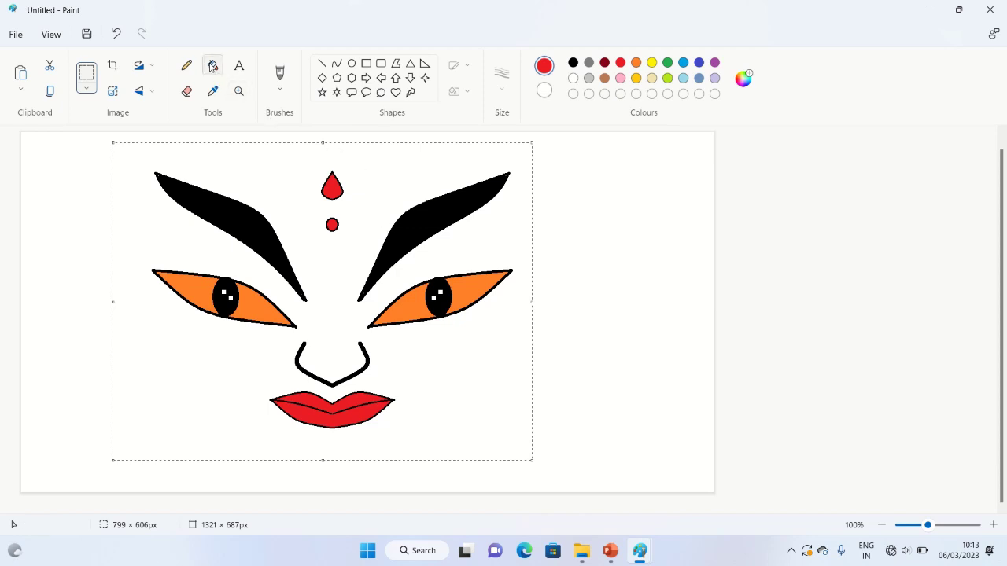
Replace the orange around the pupils in both eyes with white
click(212, 66)
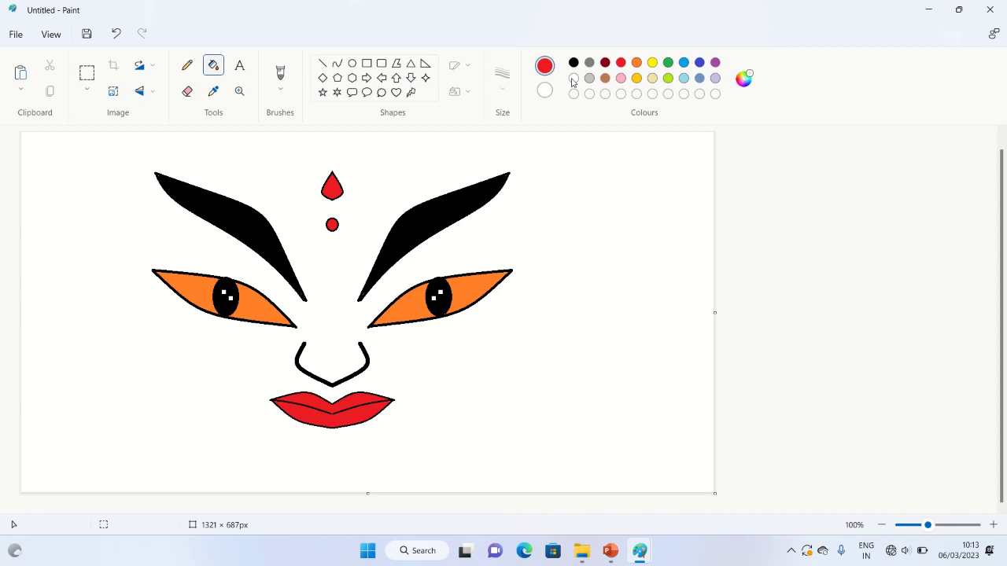
click(574, 78)
click(468, 287)
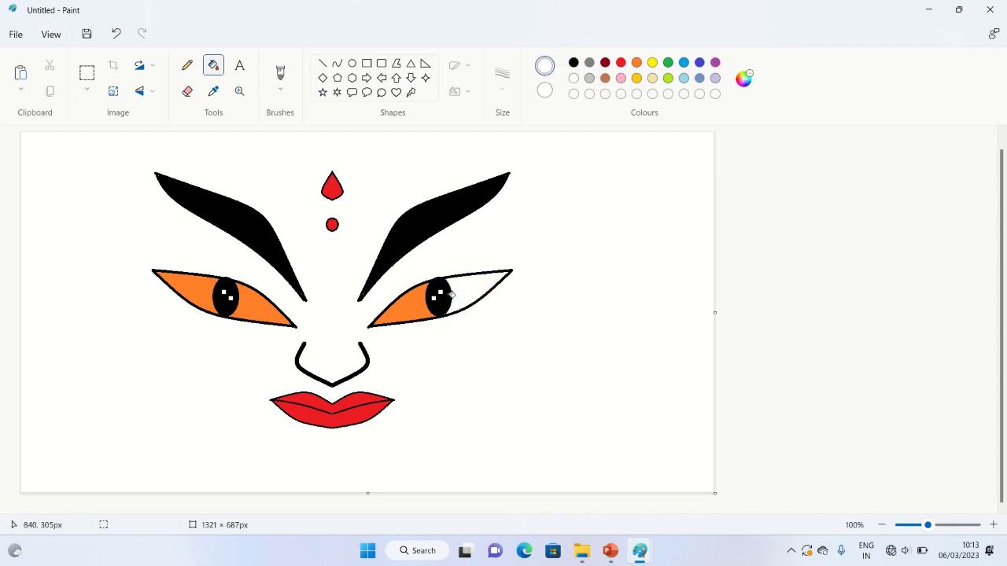
click(413, 305)
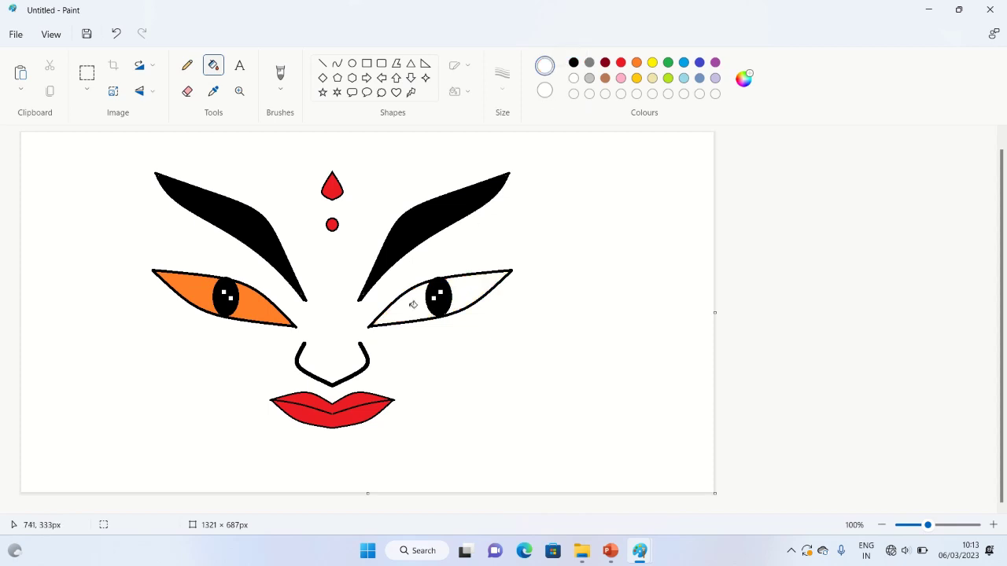
click(260, 305)
click(196, 285)
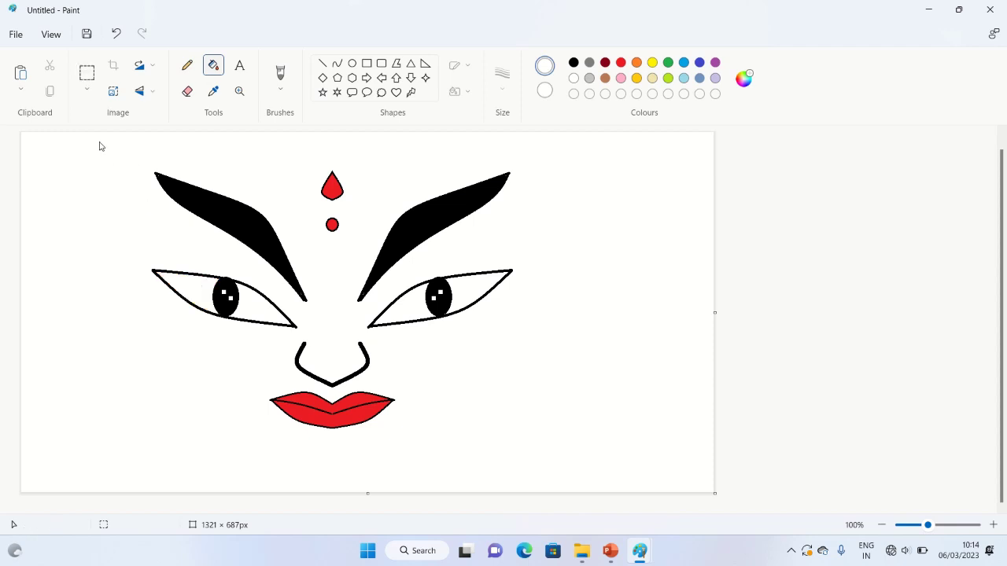
click(86, 73)
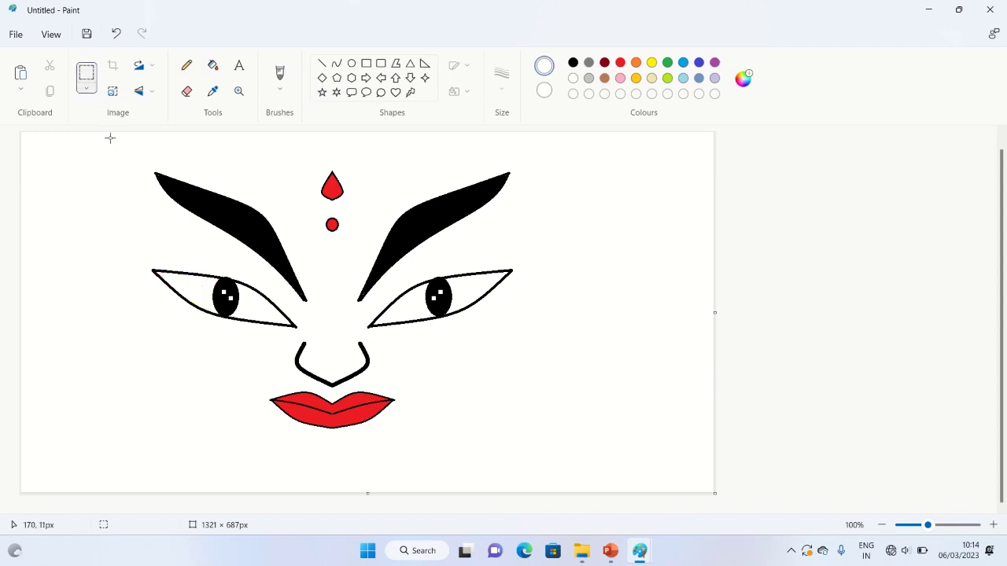
drag(110, 138, 554, 476)
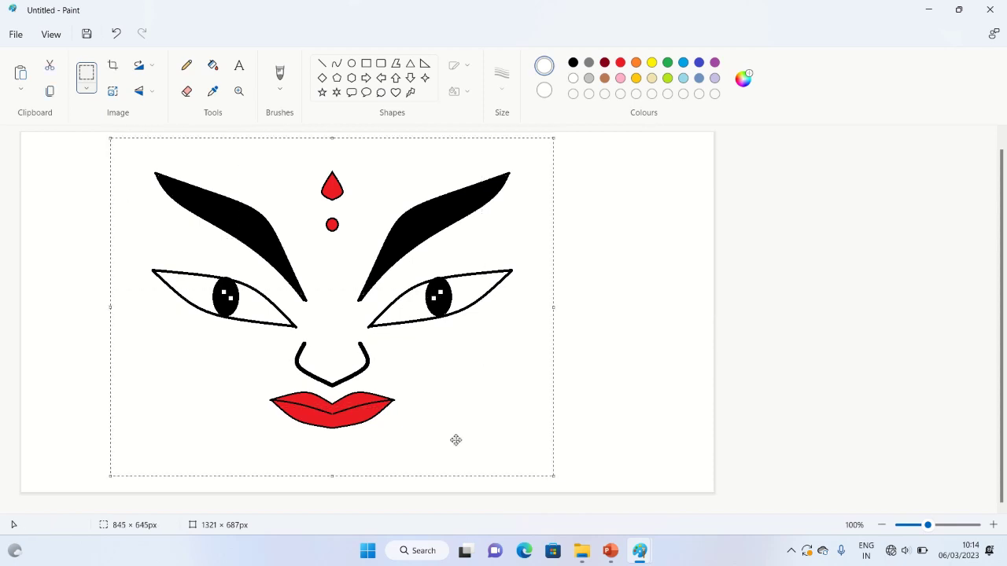
click(89, 89)
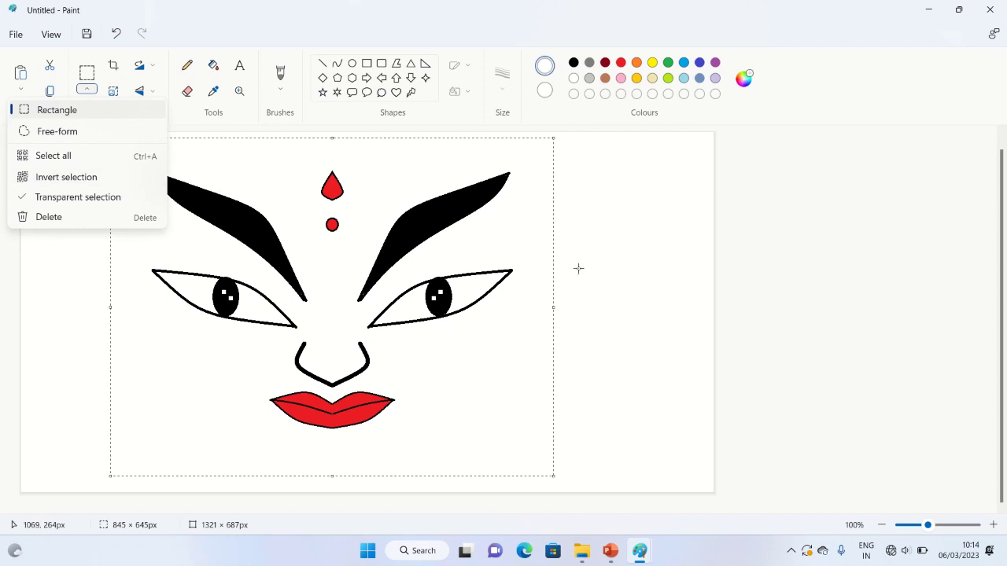
click(642, 269)
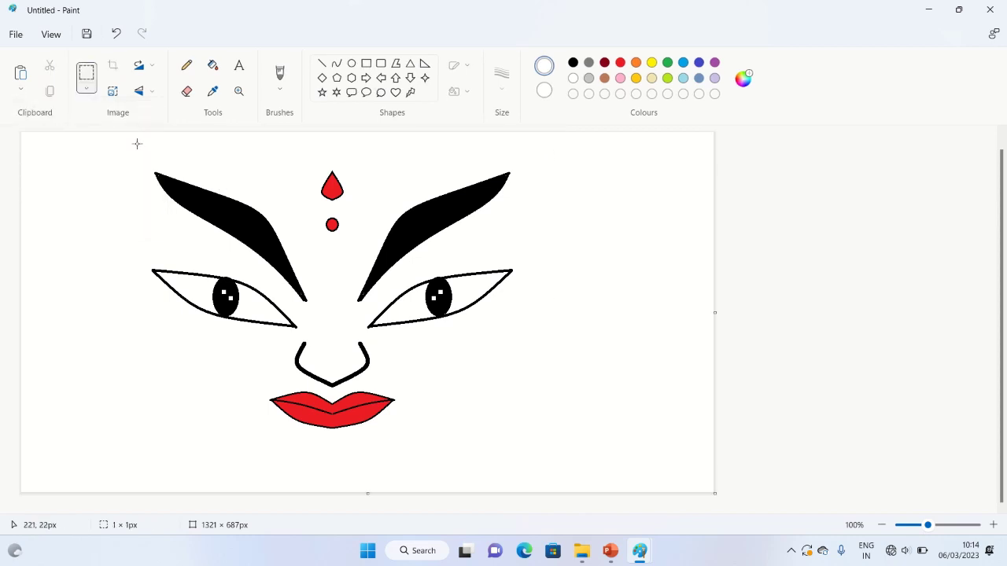
Copy the full face with a rectangular selection of about 784 × 599 px and switch to the Paint window with the gradient background
drag(120, 140, 532, 455)
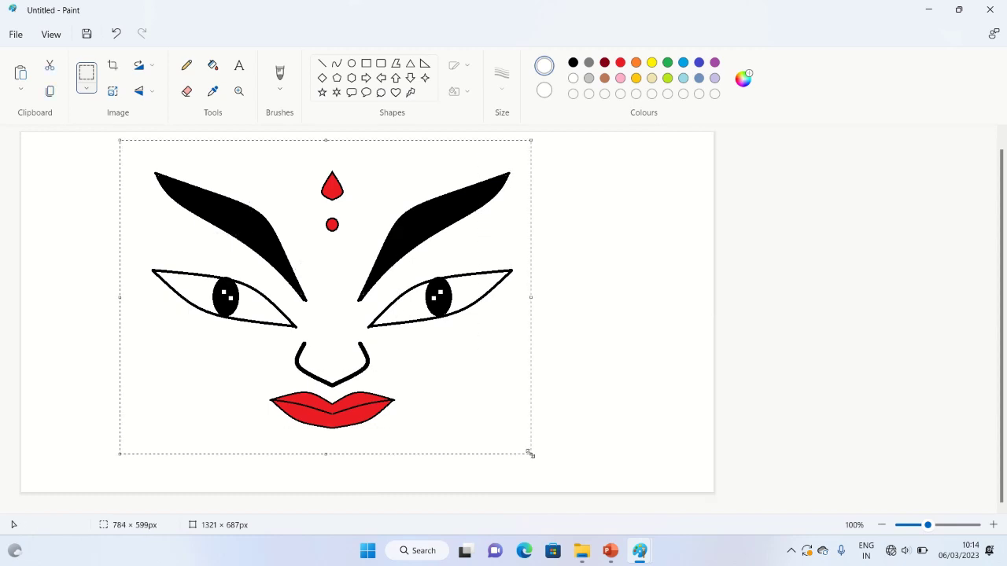
mouse_move(641, 560)
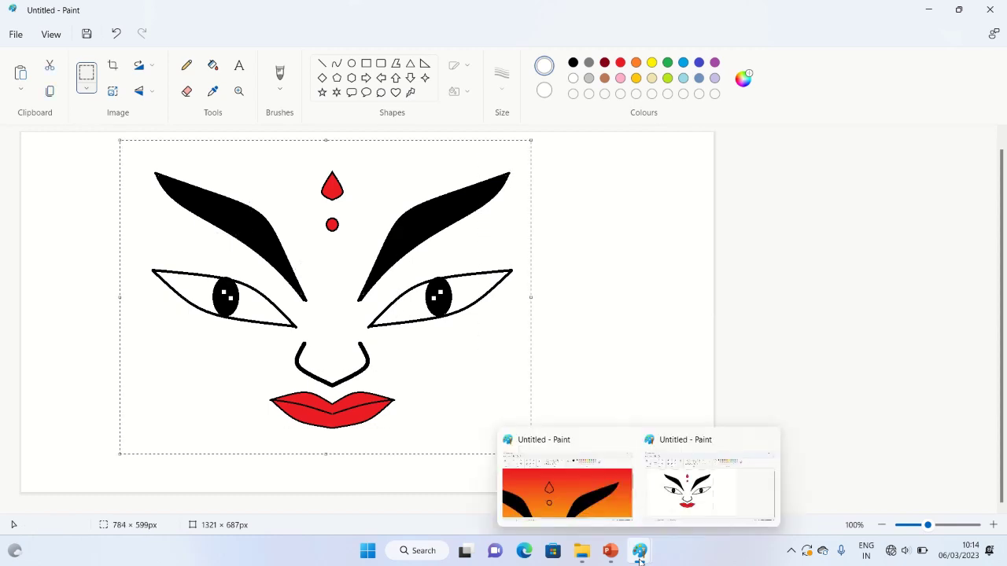
click(550, 491)
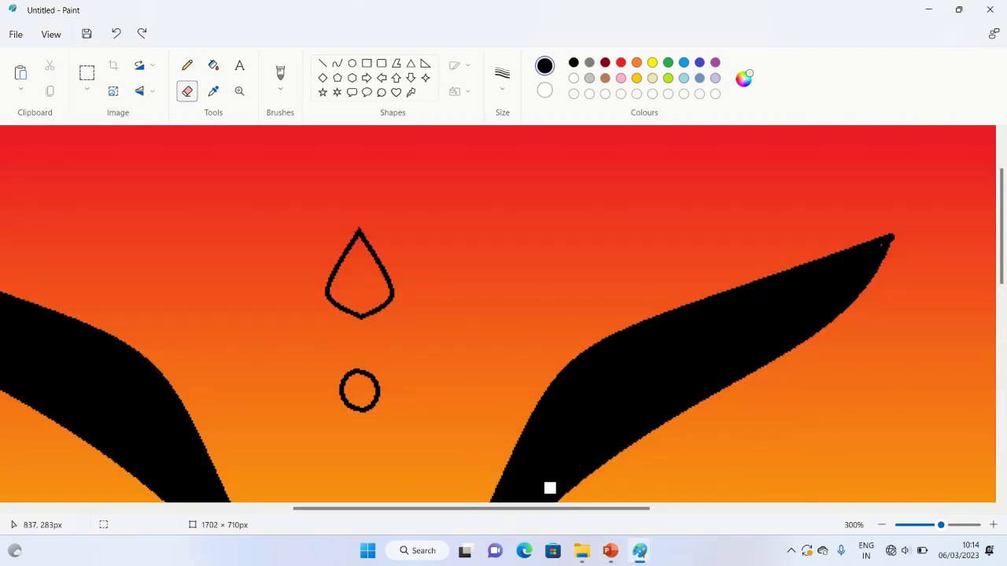
Undo the earlier uncoloured face so only the red-yellow-orange gradient is left on the canvas
click(881, 525)
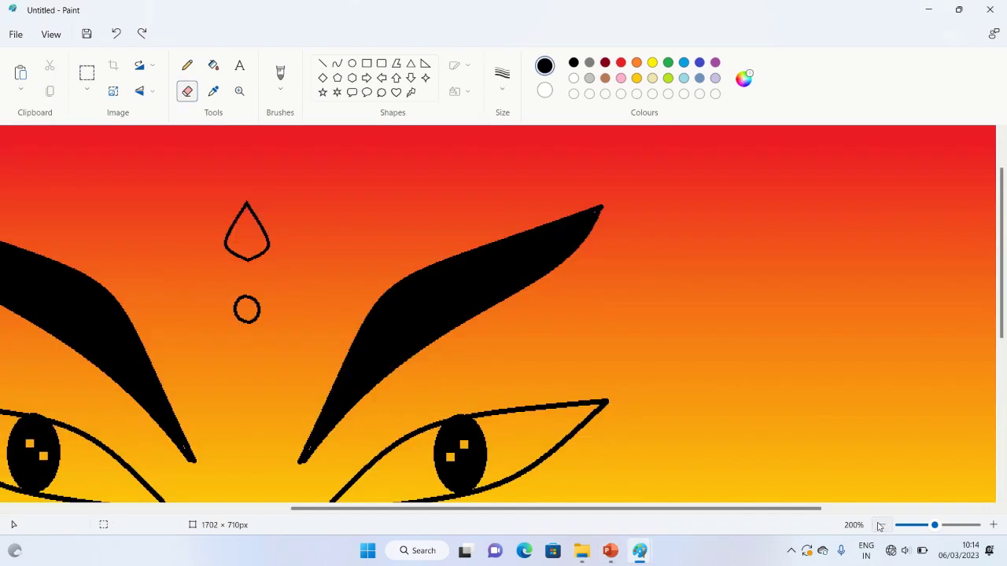
click(880, 526)
key(ctrl+z)
key(ctrl+z)
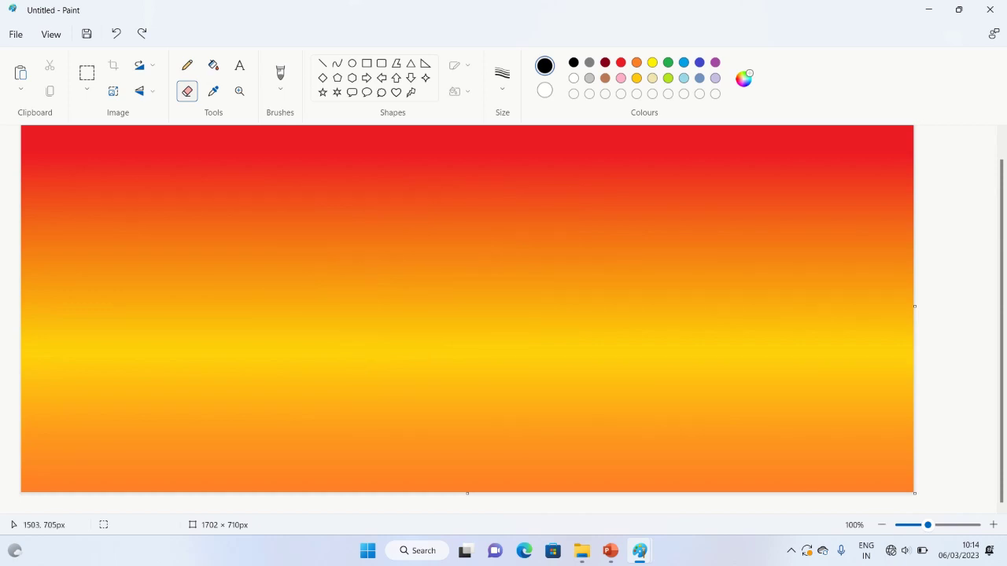
Paste the coloured face onto the gradient and move it to the horizontal centre of the canvas
key(ctrl+y)
key(ctrl+y)
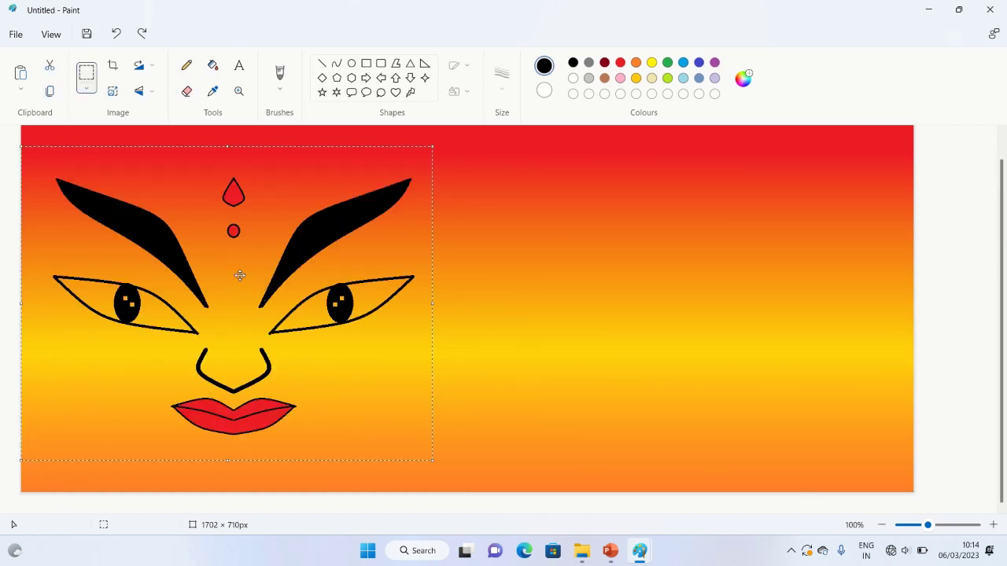
mouse_move(239, 275)
mouse_down()
mouse_move(407, 299)
mouse_move(416, 281)
mouse_move(454, 299)
mouse_move(429, 288)
mouse_move(448, 271)
mouse_up()
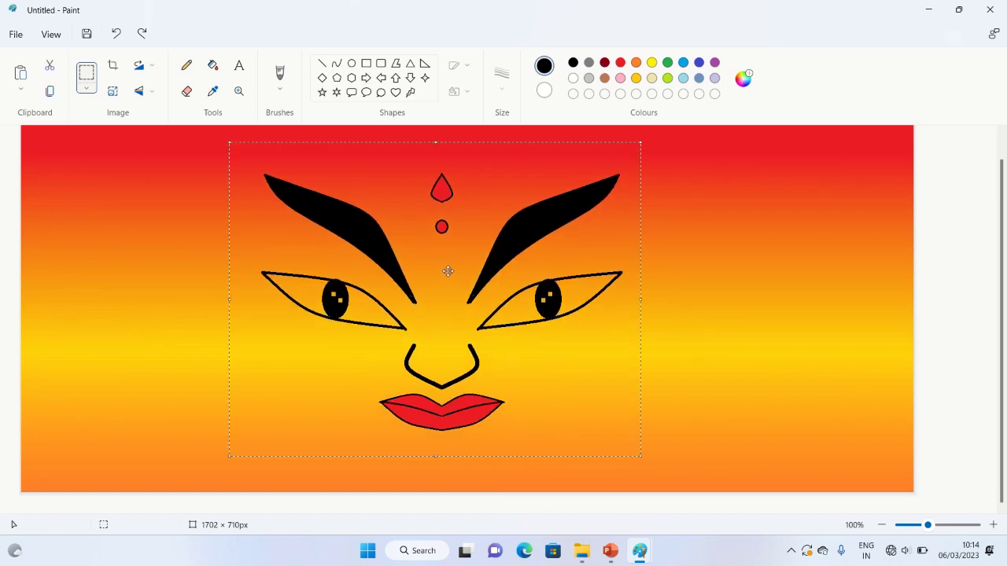
click(702, 272)
mouse_move(451, 3)
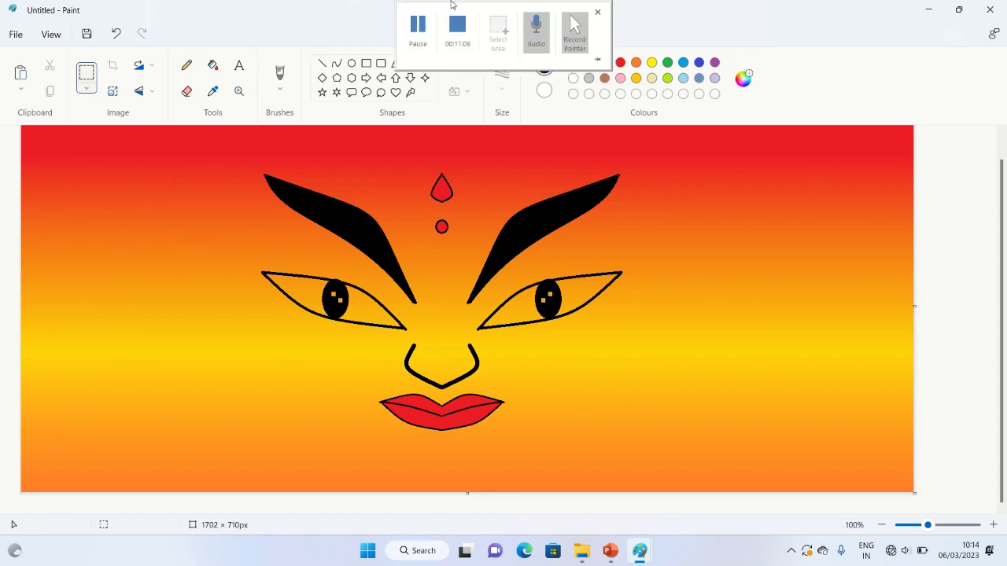